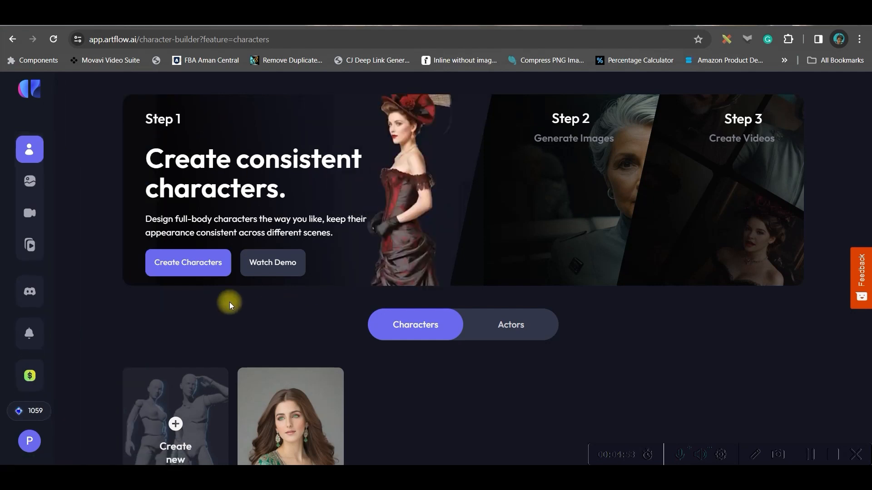
- Start a new character described as "A brave Handsome young tall Prince with sharp features and bright eyes"
scroll(230, 302, down, 3)
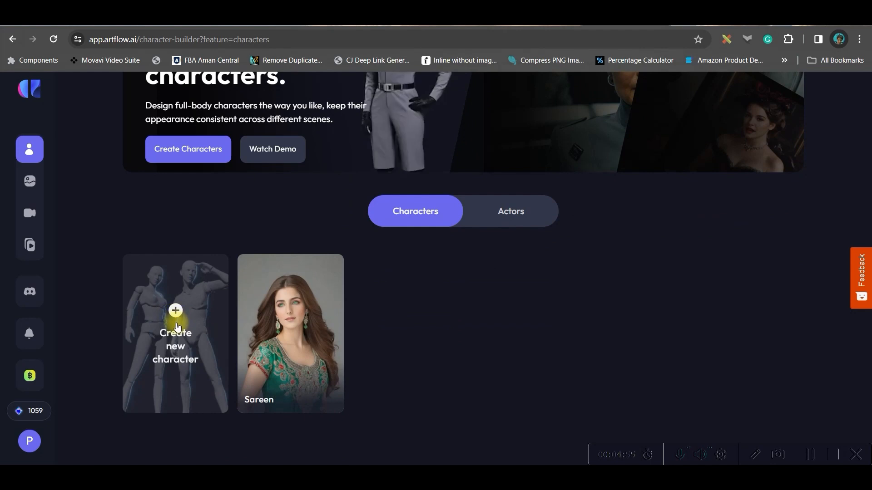
click(172, 318)
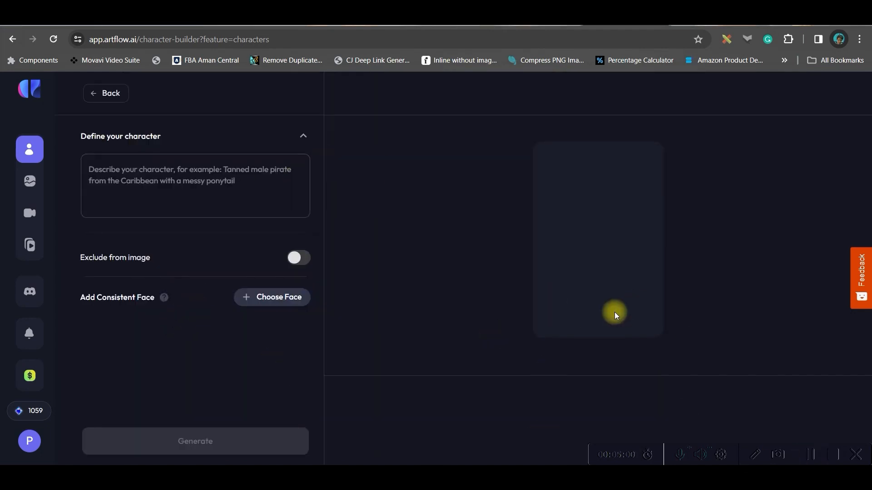
click(97, 171)
text(A brave Handsome  young tall Prince with sharp features and bright eyes)
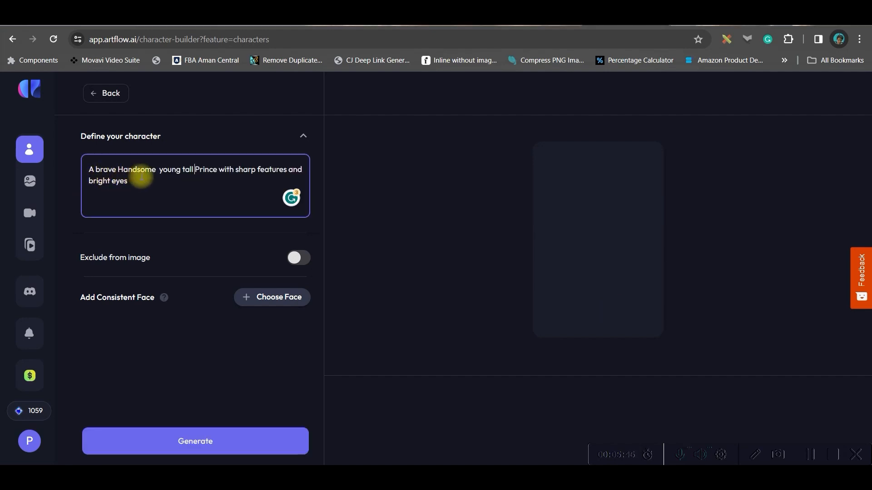
click(194, 173)
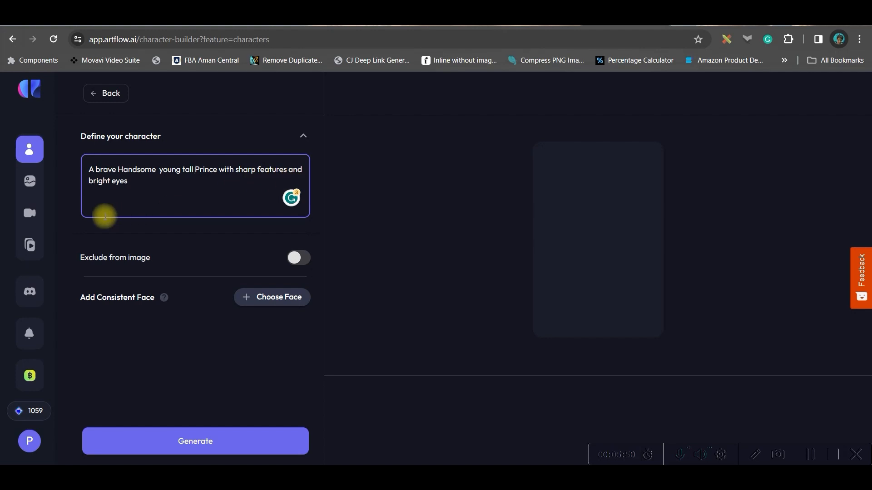
- Keep image exclusions off, add the public actor Aiden as the consistent face, and generate the character
click(306, 259)
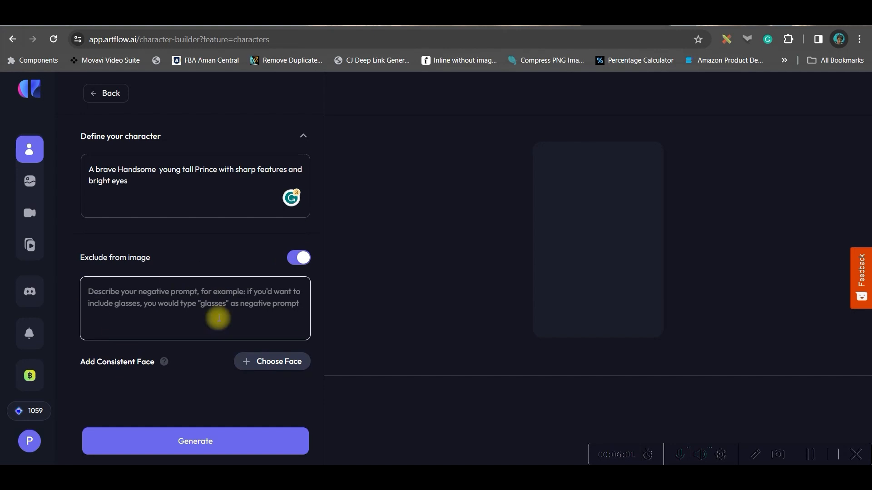
click(296, 258)
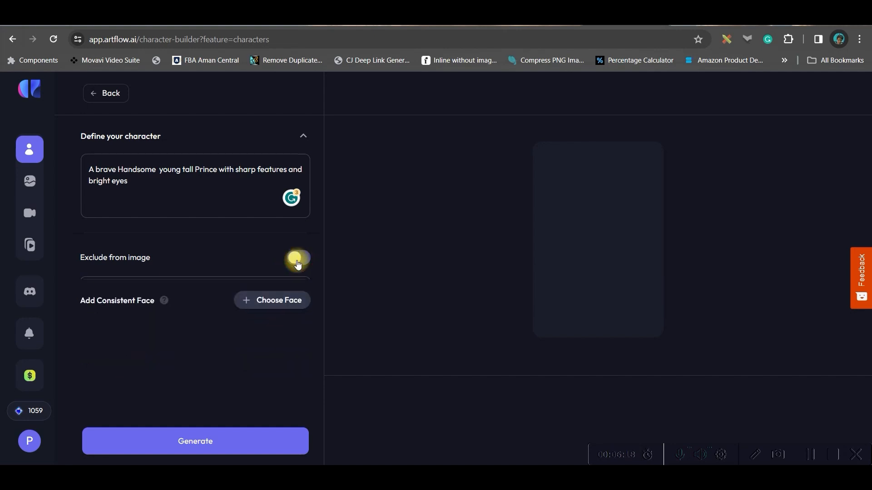
click(271, 301)
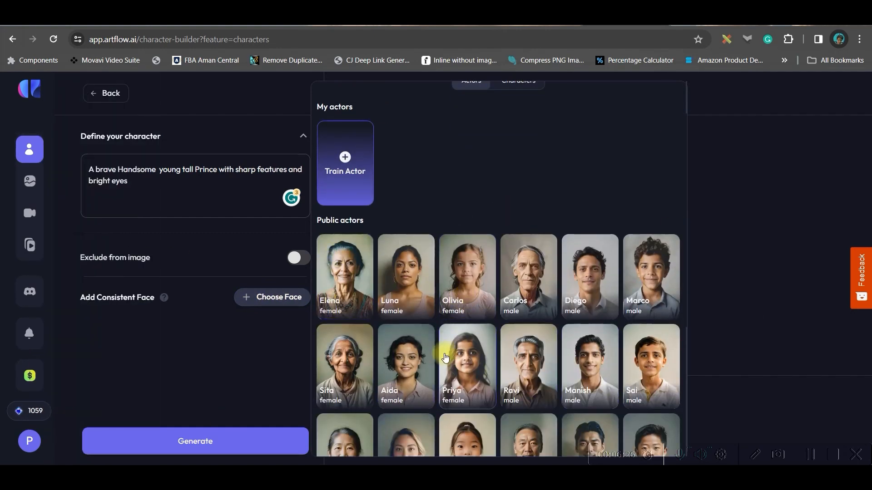
scroll(591, 295, down, 4)
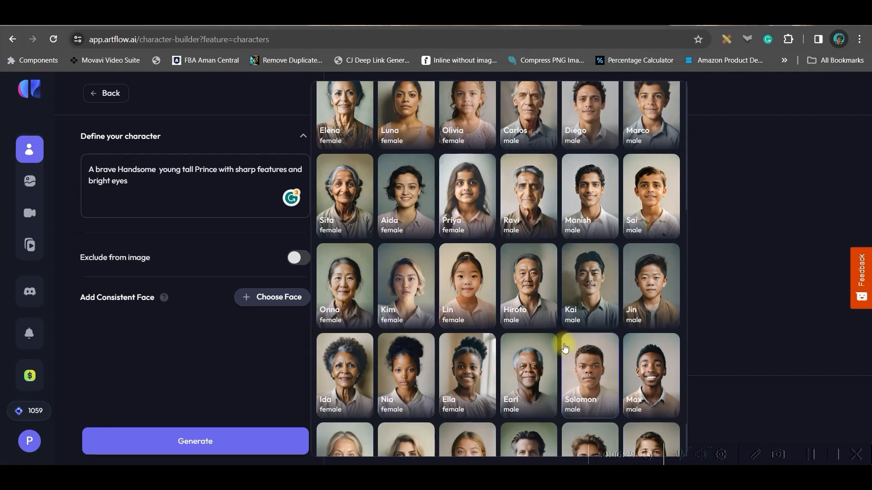
scroll(565, 348, down, 2)
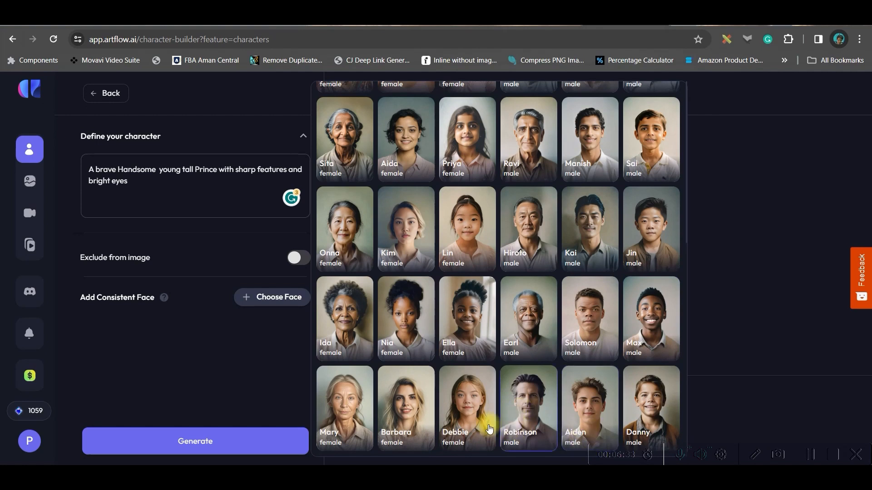
click(590, 410)
click(186, 443)
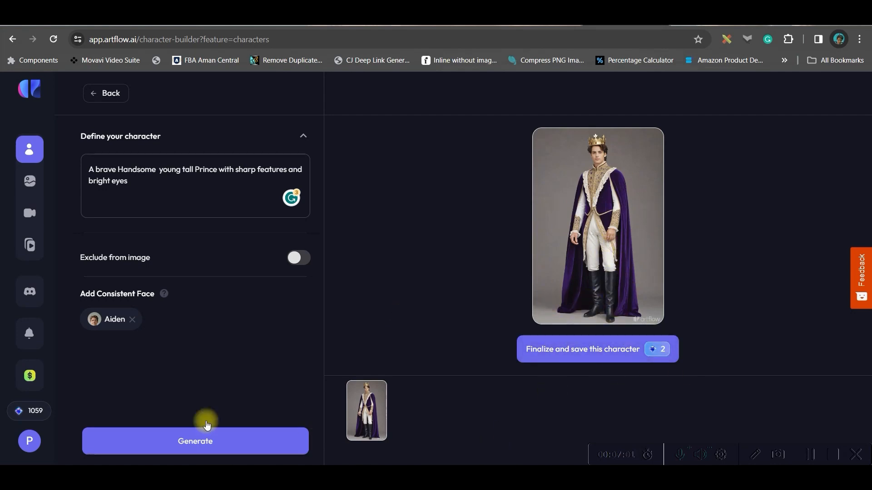
- Extend the character description with "in a Maroon and golden War outfit" and generate it again
click(158, 171)
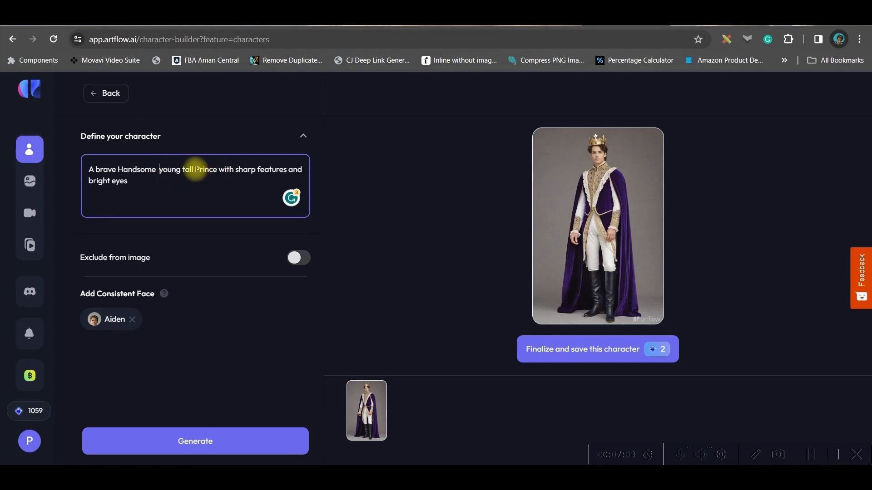
click(138, 181)
text(in a Maroo)
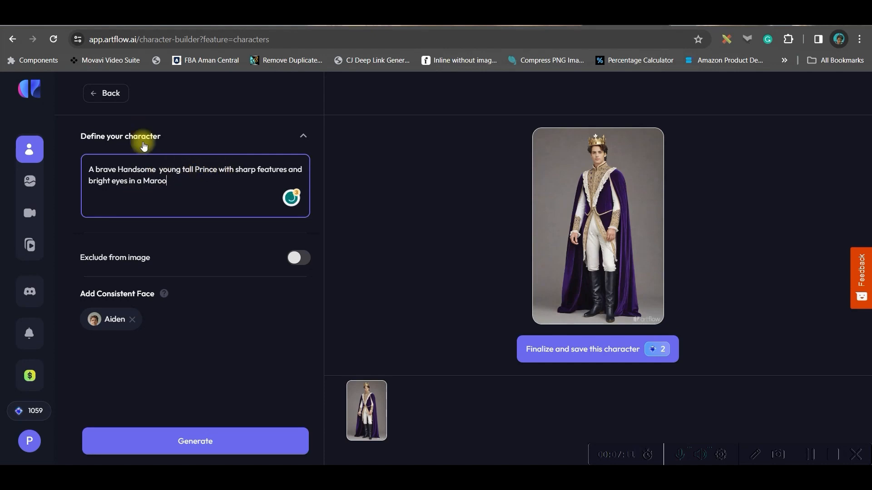
text(n and golden War outfit)
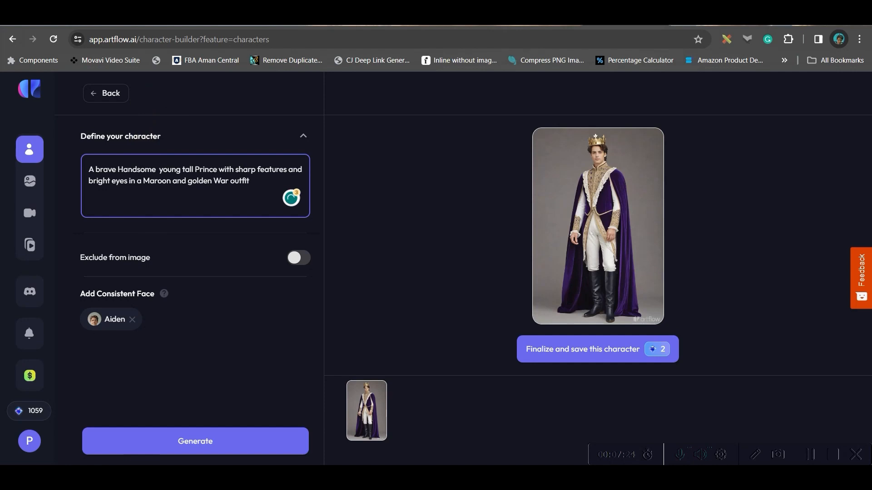
click(244, 455)
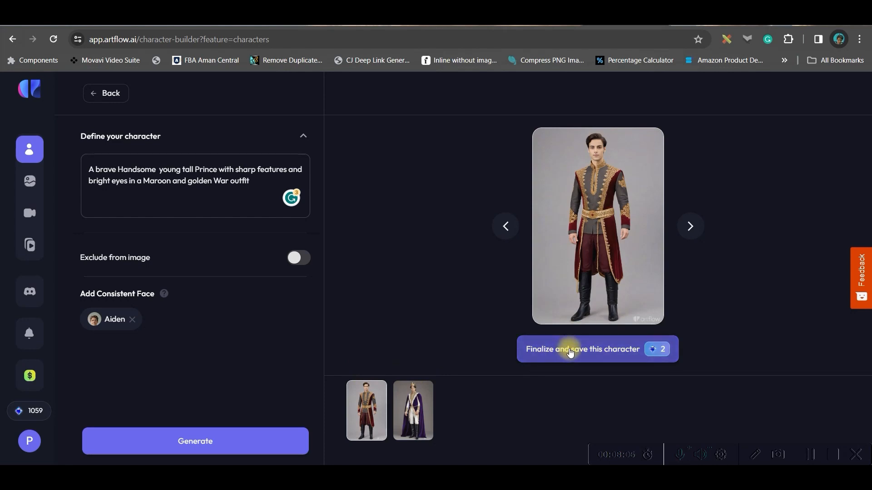
- Finalize the prince in the maroon and golden outfit and save him as a character named Rayan
click(590, 347)
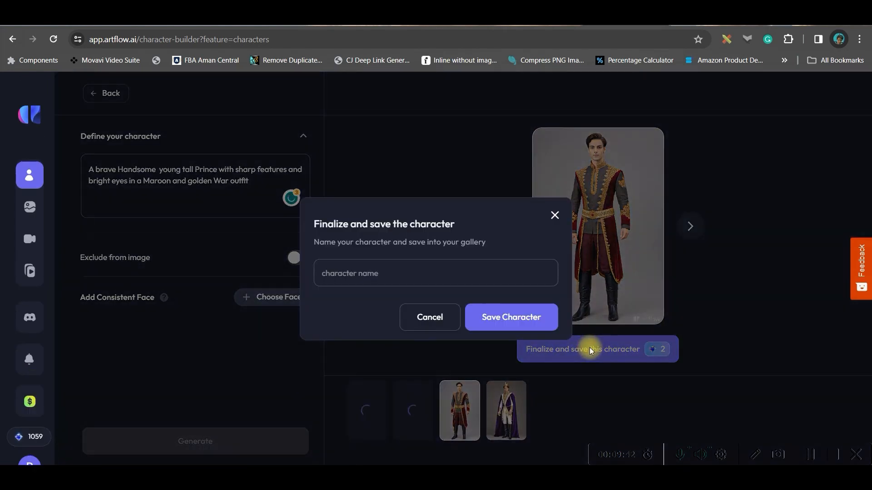
click(396, 273)
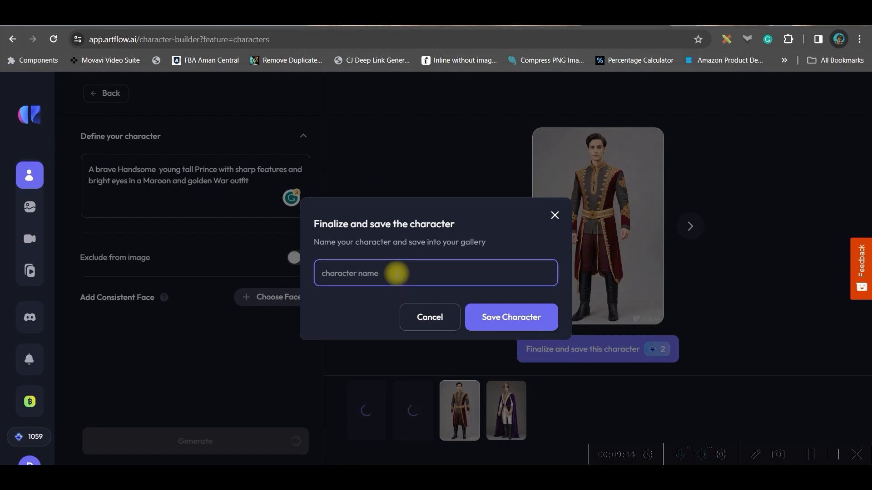
text(Rayan)
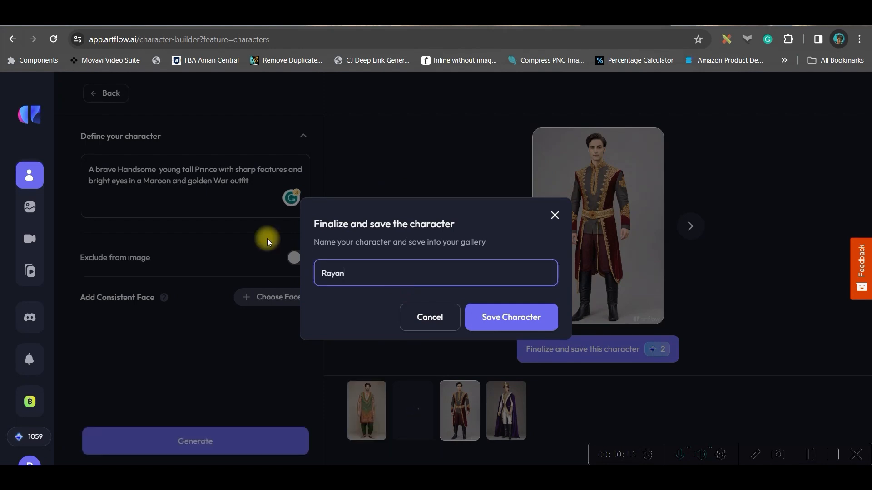
click(490, 316)
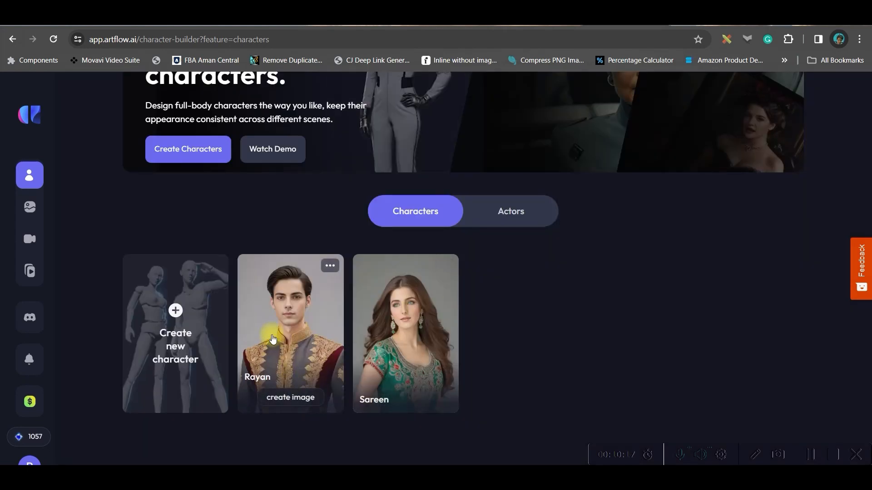
- Reopen the Rayan character and save the tribal-dress version as a new character named Rayan1
click(292, 315)
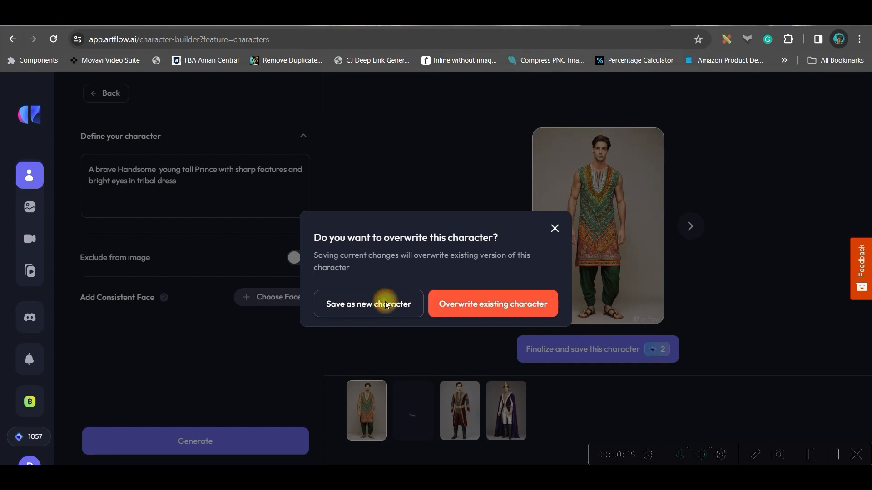
click(387, 304)
click(425, 267)
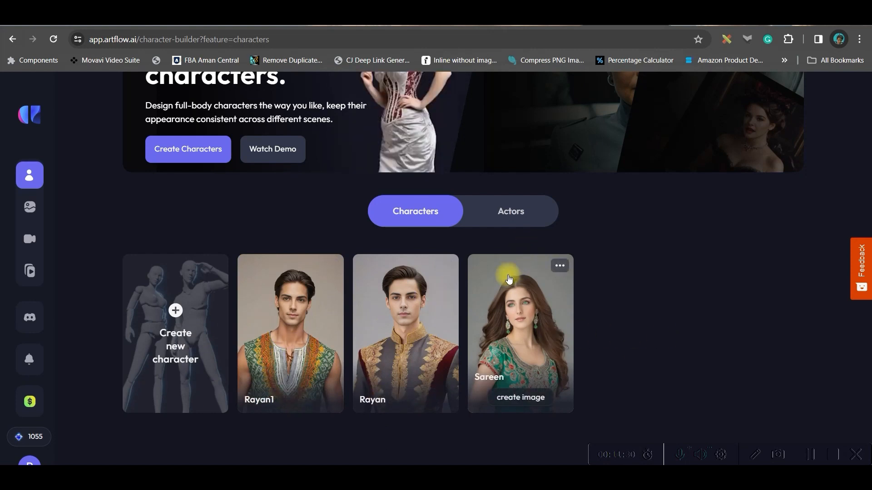
- Switch to the actors gallery, load the remaining public actors, and examine them and the sample images
click(509, 214)
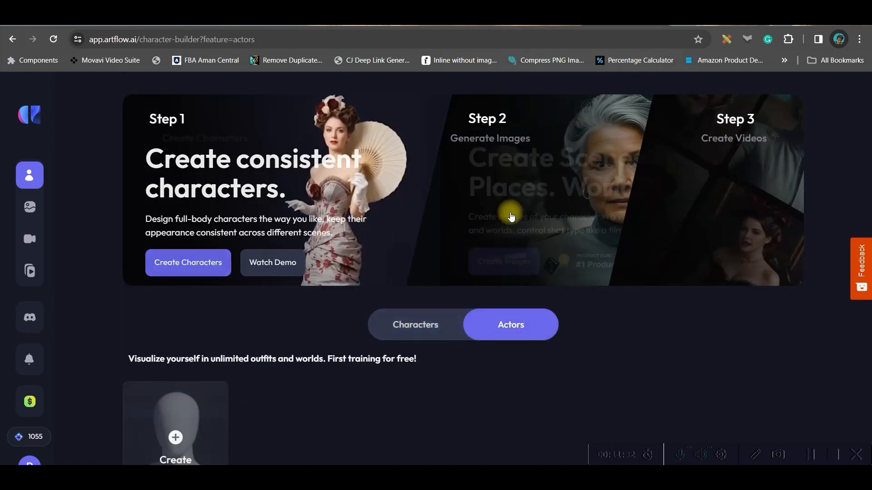
scroll(350, 410, down, 1)
scroll(347, 395, down, 6)
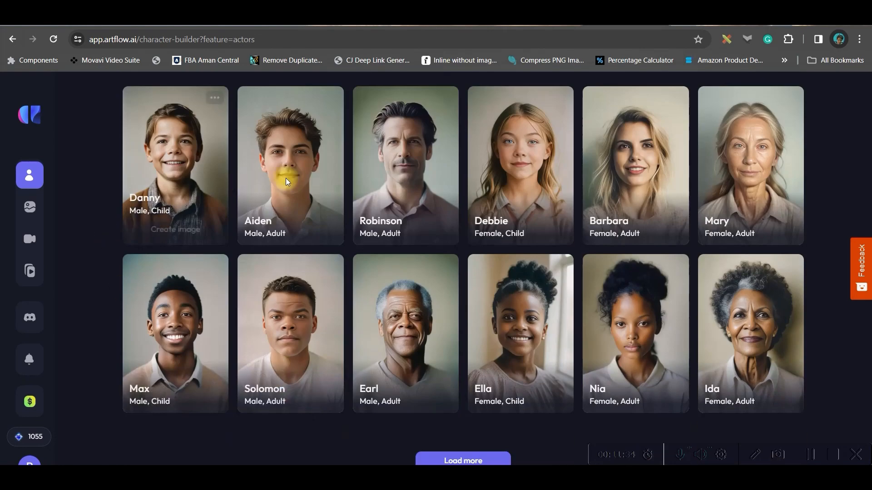
scroll(394, 309, down, 5)
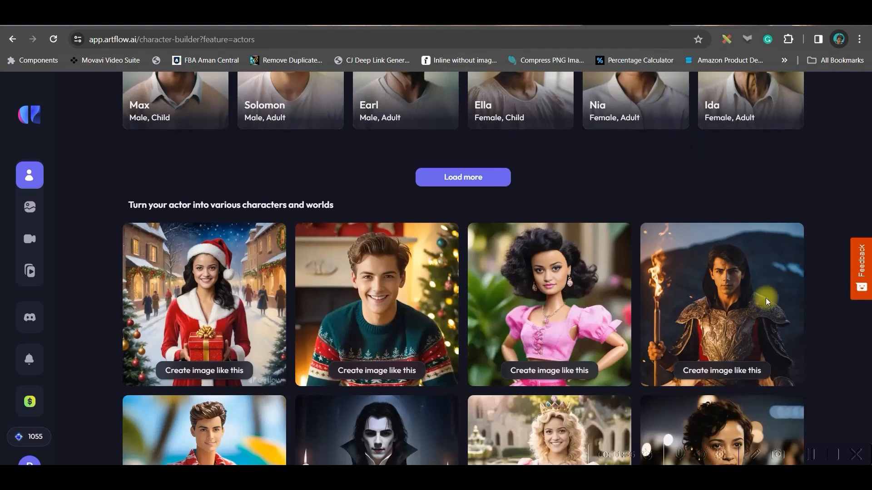
click(454, 176)
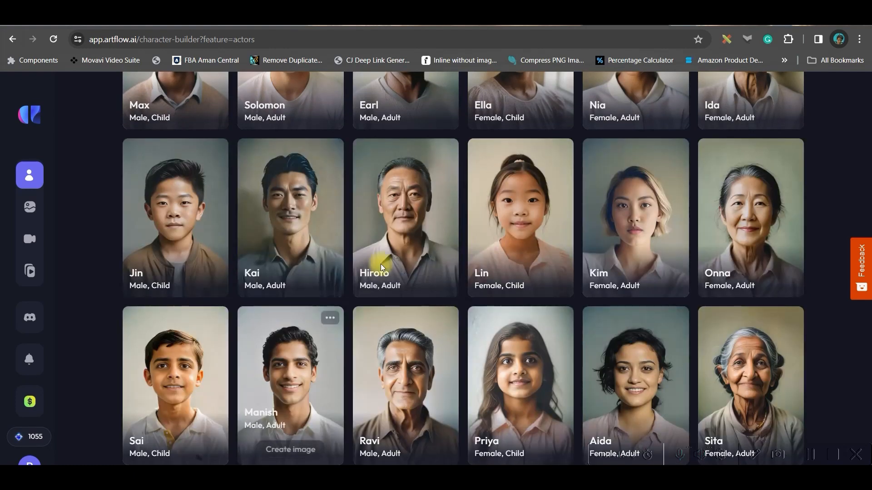
scroll(709, 286, down, 3)
scroll(647, 424, down, 6)
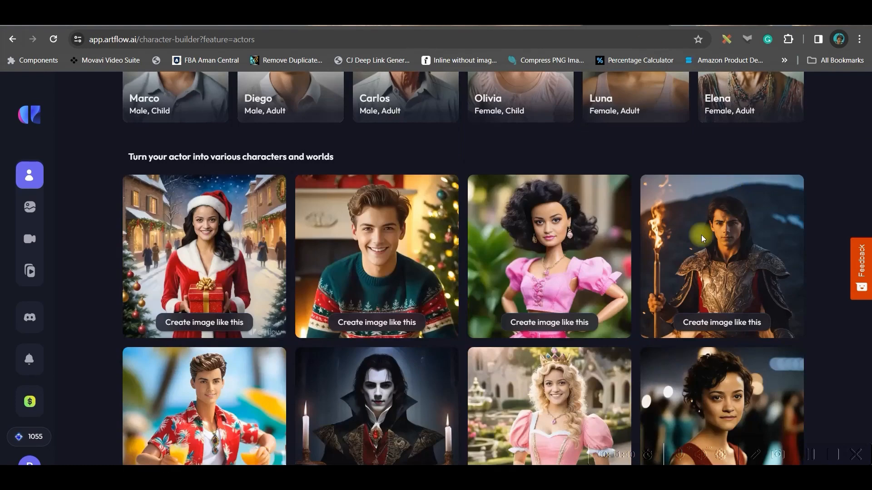
scroll(552, 197, up, 4)
scroll(568, 218, up, 10)
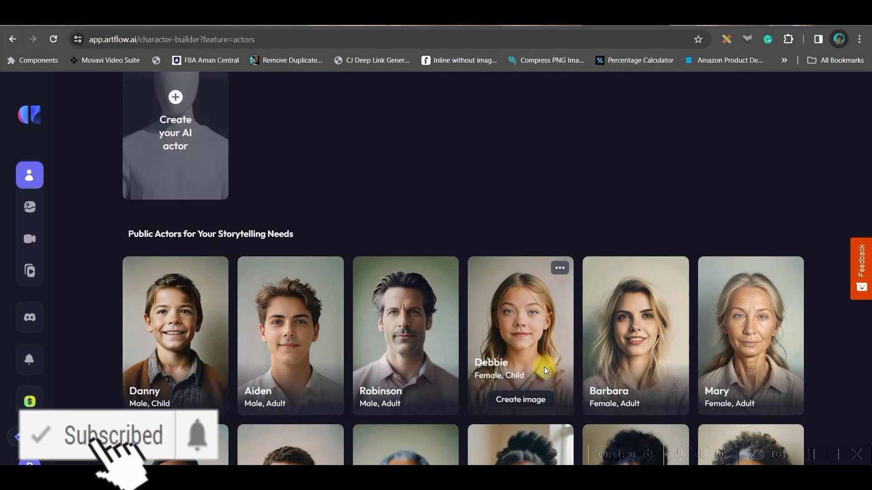
- Load more sample actor images, start an image from the neon cyberpunk combat suit sample, and highlight its prompt
scroll(515, 341, down, 3)
mouse_move(105, 195)
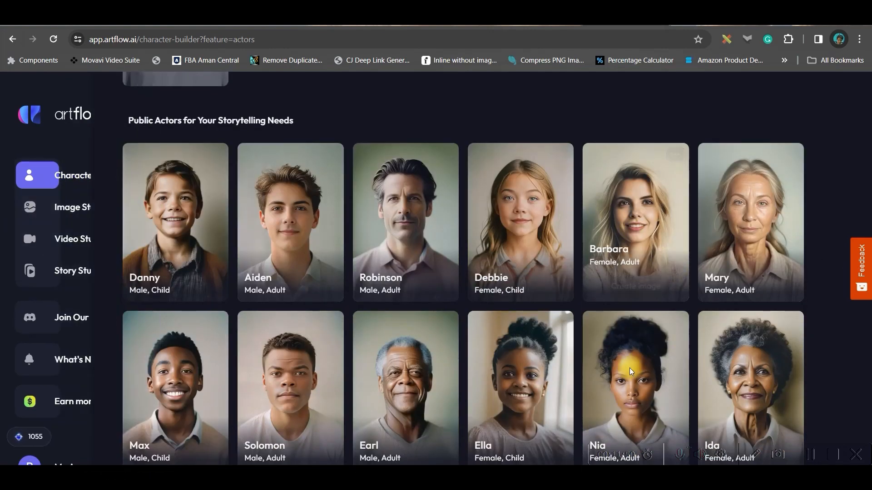
scroll(376, 282, down, 6)
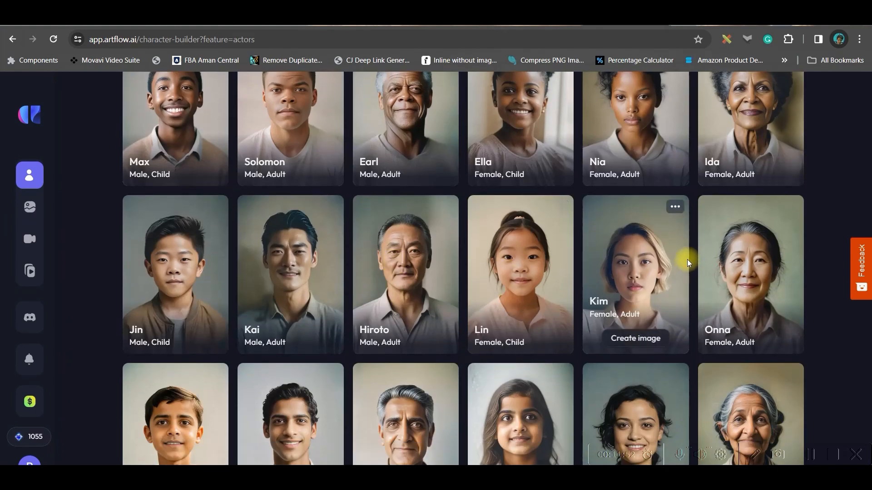
scroll(687, 260, down, 12)
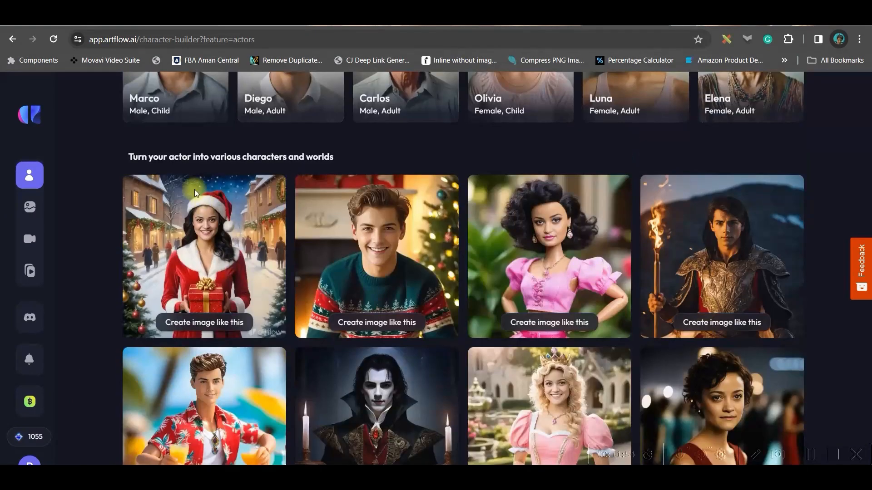
scroll(444, 277, down, 5)
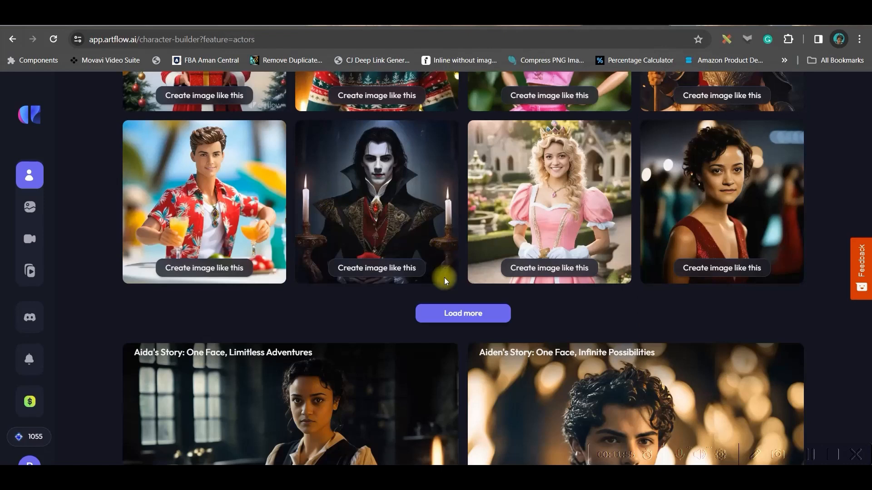
click(460, 314)
scroll(484, 255, down, 4)
scroll(483, 255, down, 6)
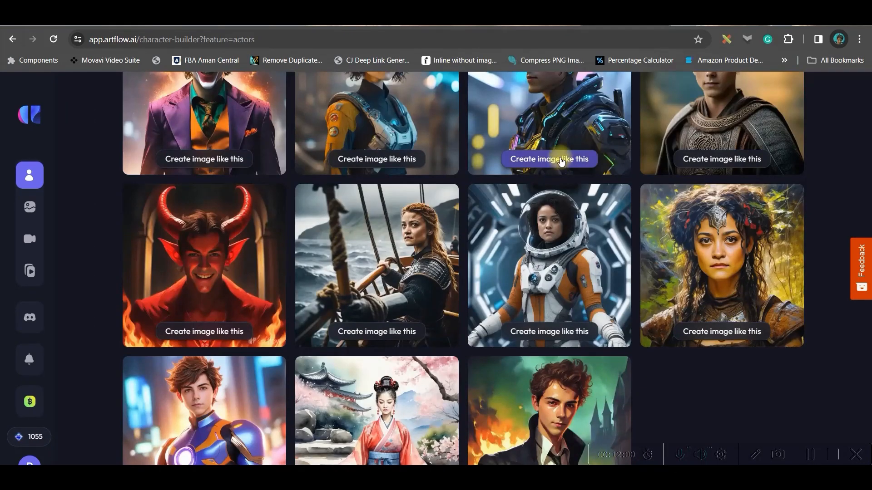
click(561, 161)
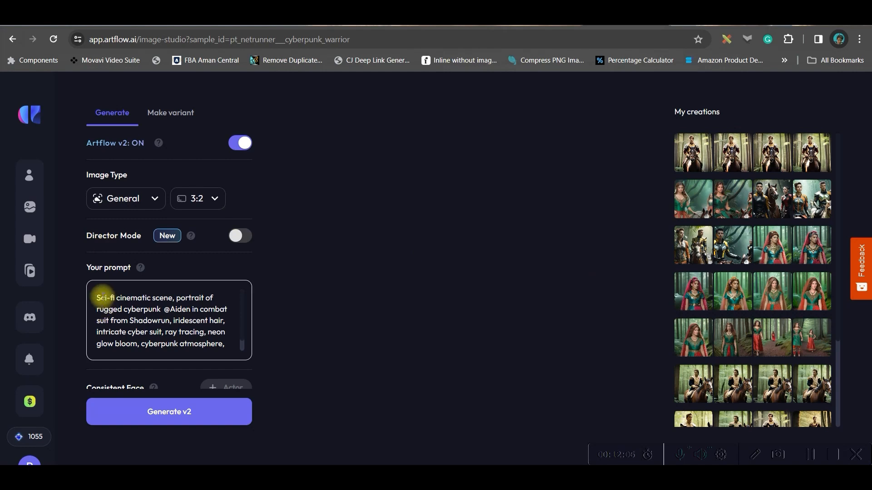
drag(99, 298, 169, 345)
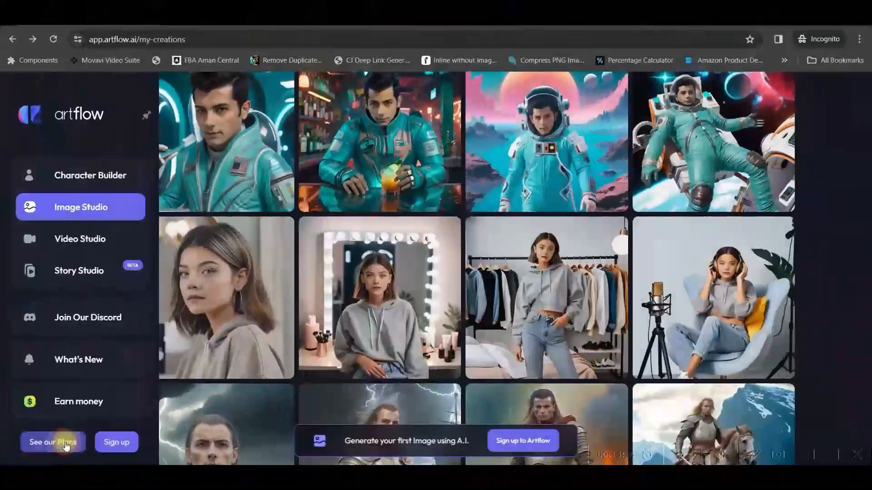
- Open the subscription plans, show monthly pricing, and compare the credits and features of each plan
click(55, 442)
scroll(395, 272, down, 1)
click(427, 135)
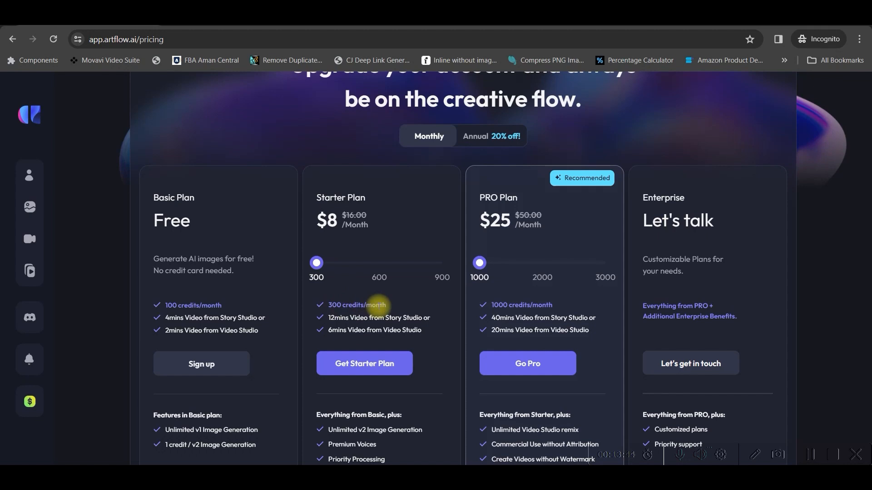
scroll(207, 274, down, 3)
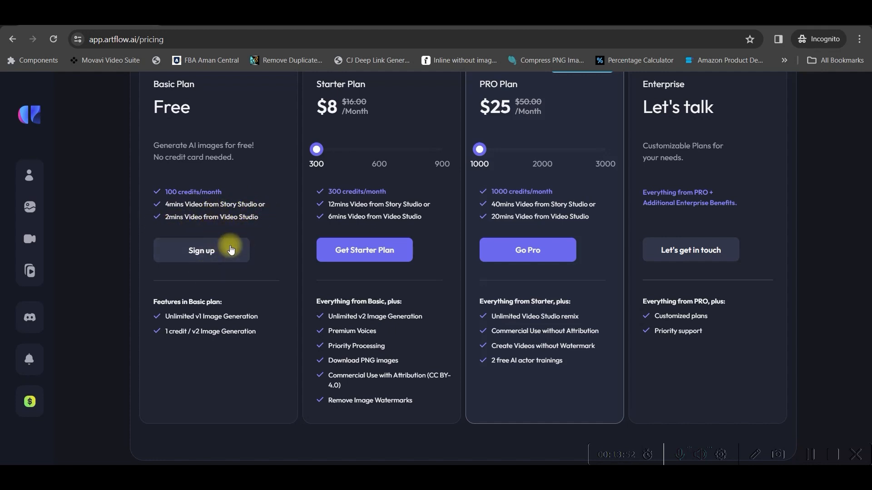
- Examine the PRO Plan's monthly price and features on the subscription plans page
scroll(333, 246, up, 3)
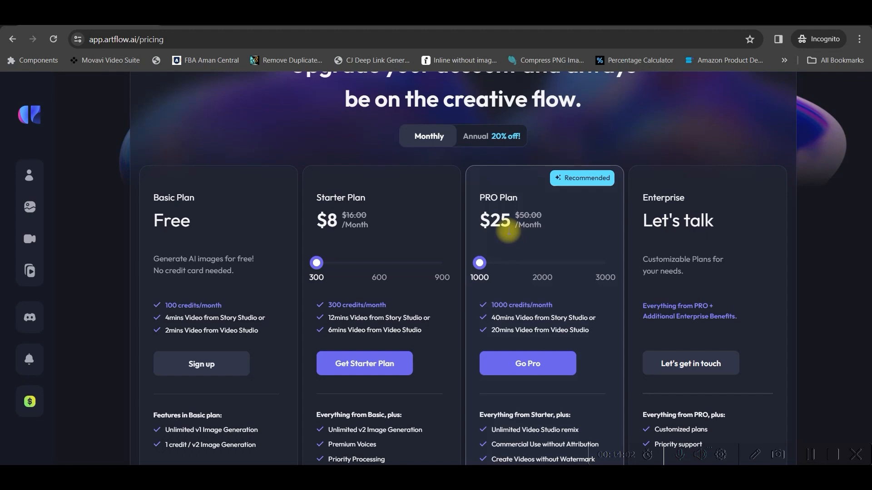
drag(482, 219, 554, 247)
scroll(560, 297, down, 1)
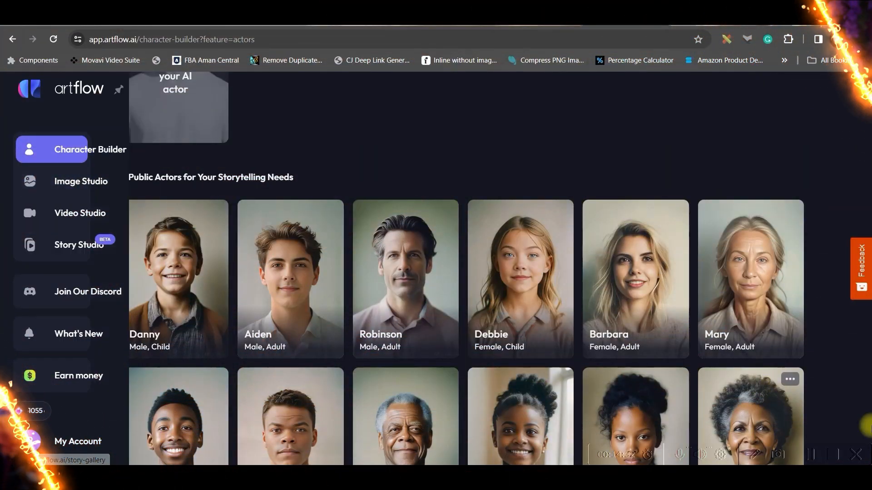
- Go to Image Studio, look over the existing image creations, and start creating new images
click(81, 186)
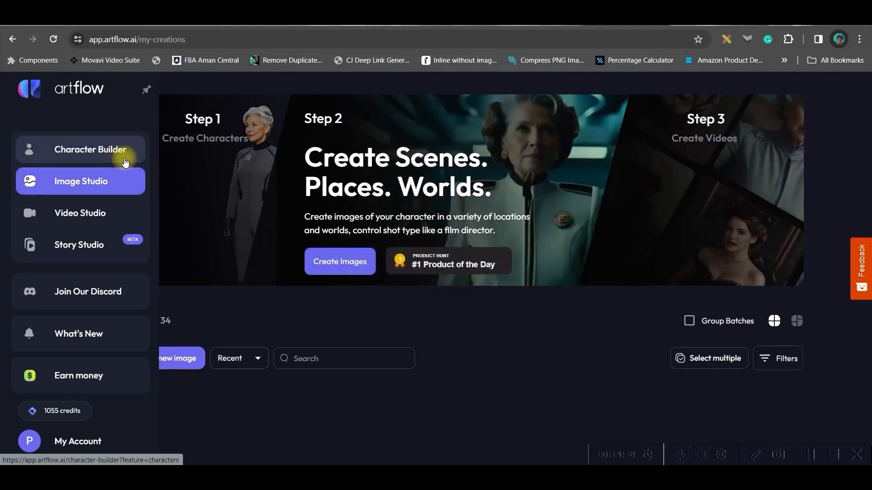
scroll(358, 400, down, 4)
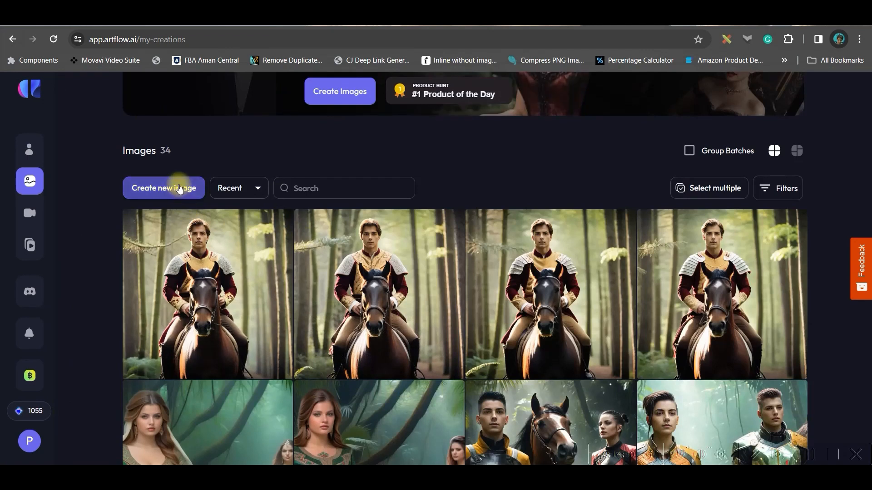
click(337, 94)
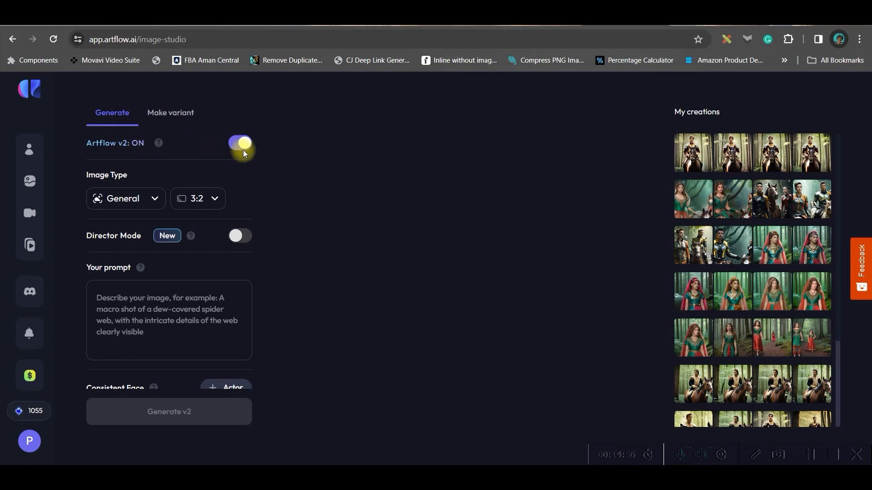
- Try the Portrait image type, read its description, and set the image type back to General
click(155, 200)
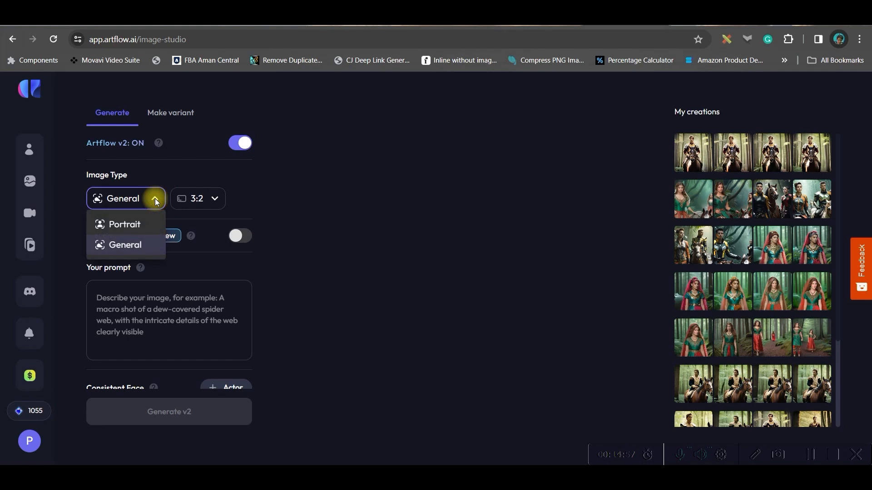
click(130, 226)
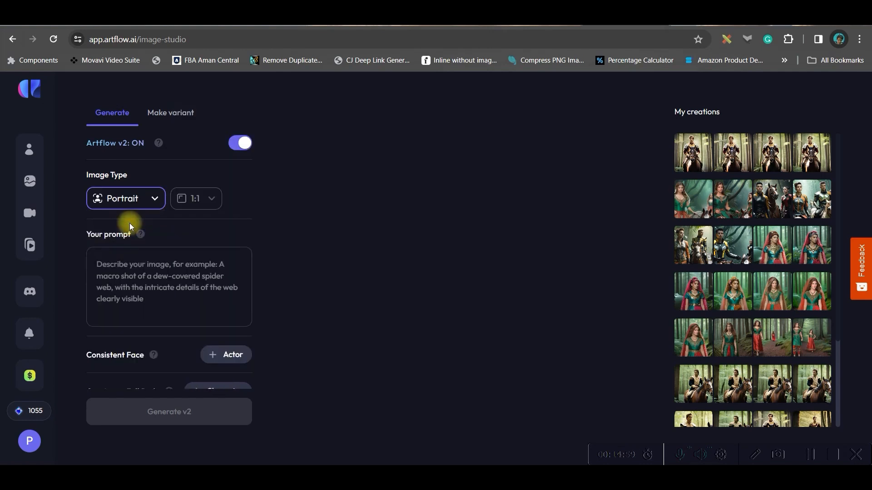
click(154, 197)
mouse_move(128, 231)
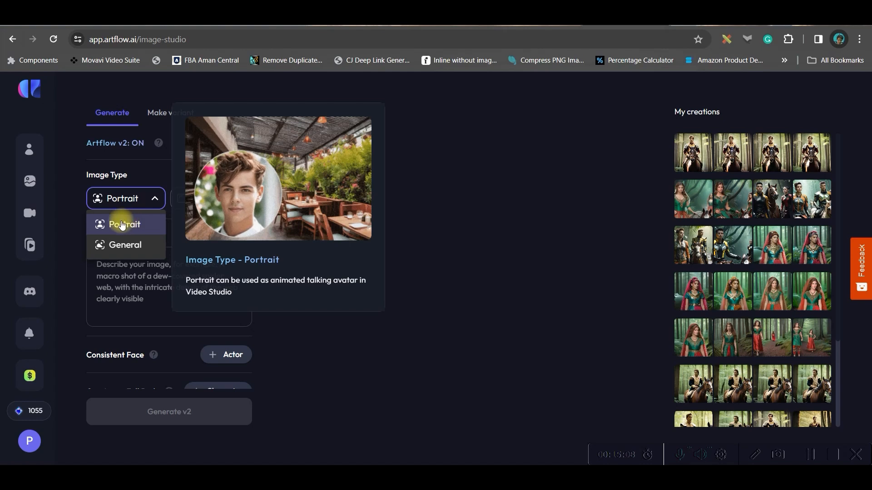
mouse_move(88, 189)
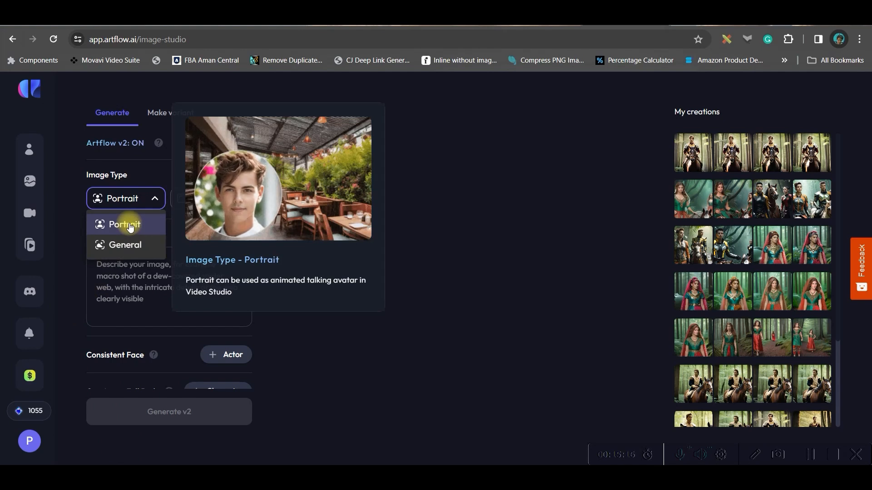
click(124, 248)
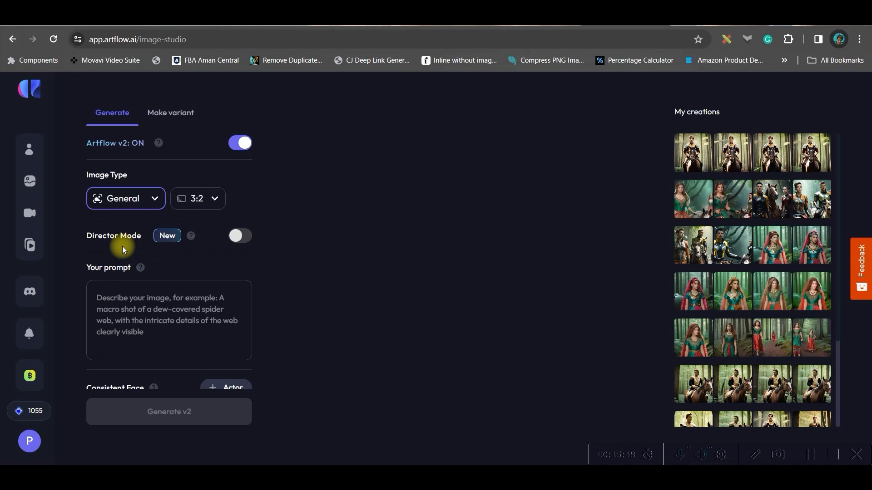
- Try the 1:1, 3:2 and 2:3 aspect ratios for the General image and set it back to 3:2
click(214, 200)
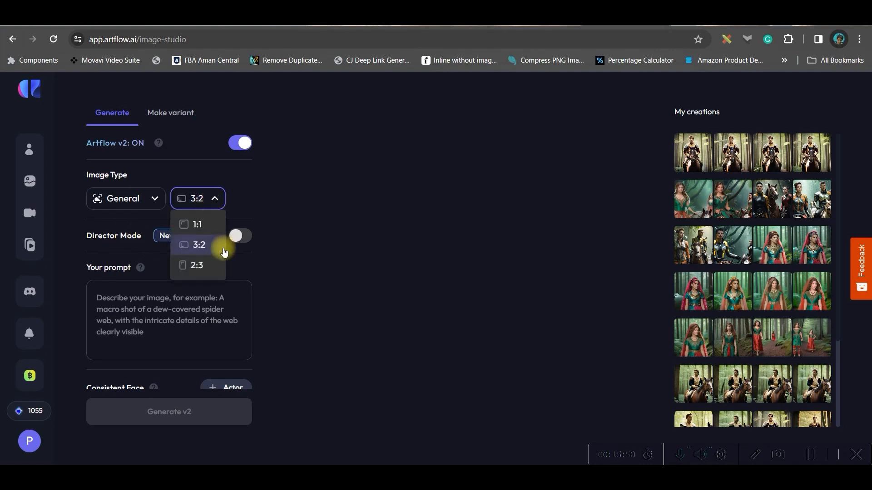
click(197, 224)
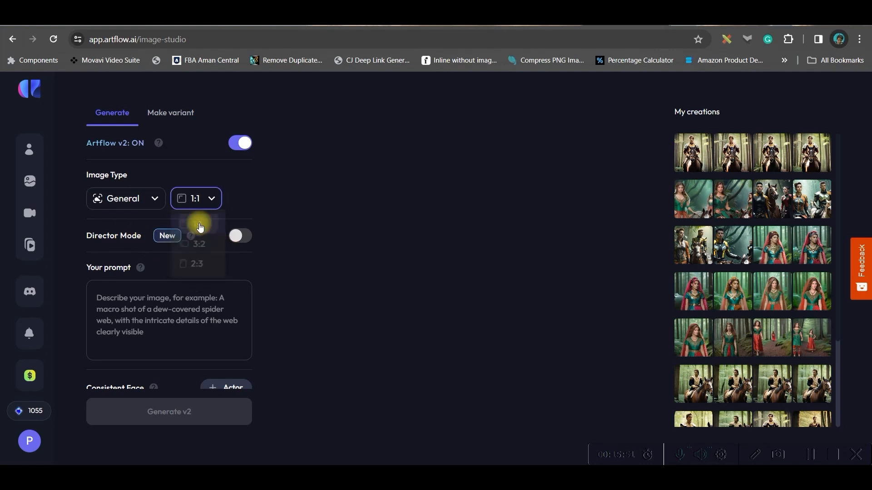
click(212, 199)
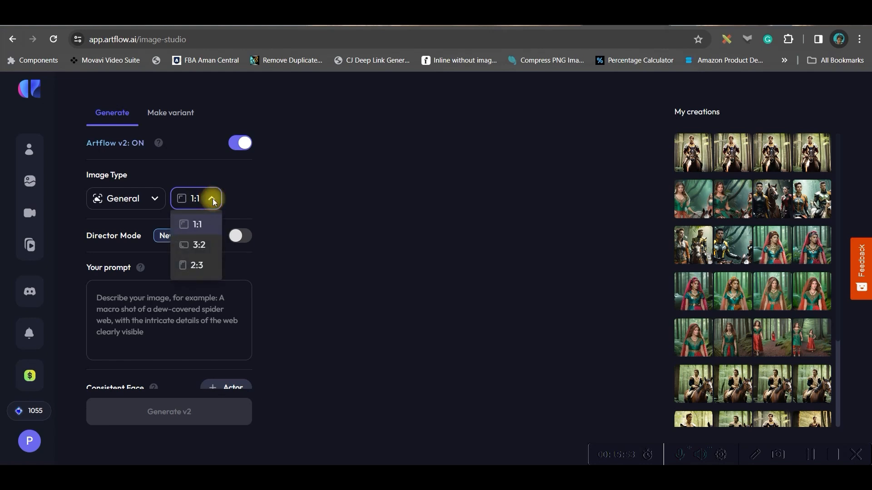
click(198, 244)
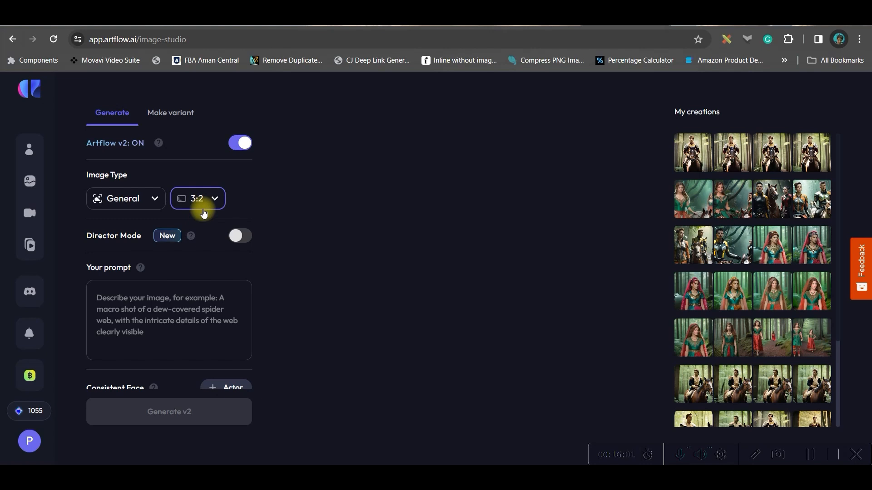
click(207, 204)
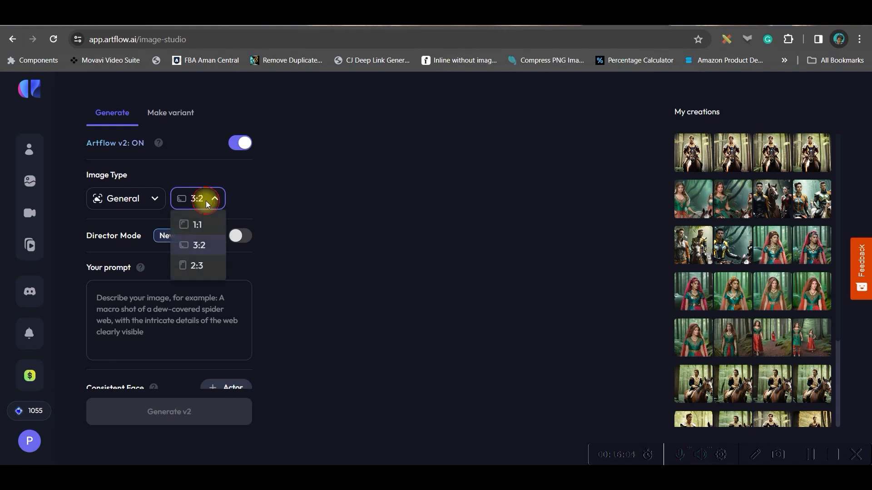
click(198, 265)
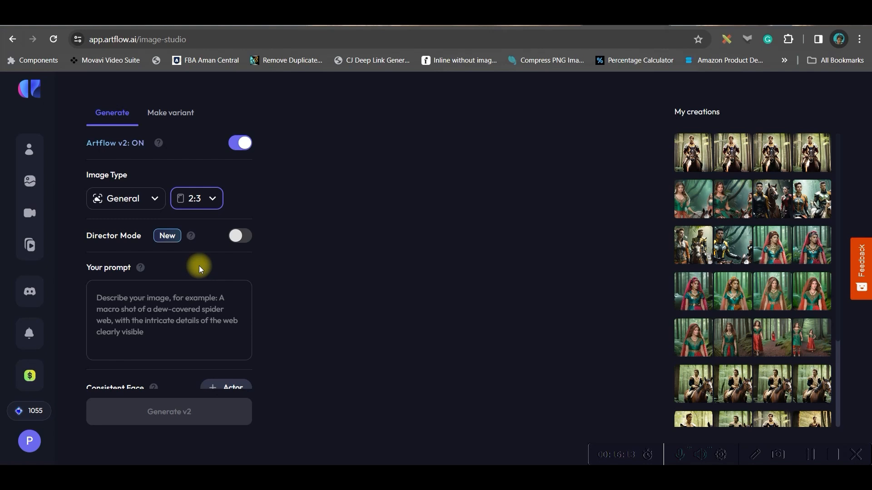
click(196, 199)
click(203, 243)
- Turn on Director Mode, reposition the figure, and try the mid, close-up and extreme close-up framings before returning to Full shot
click(238, 234)
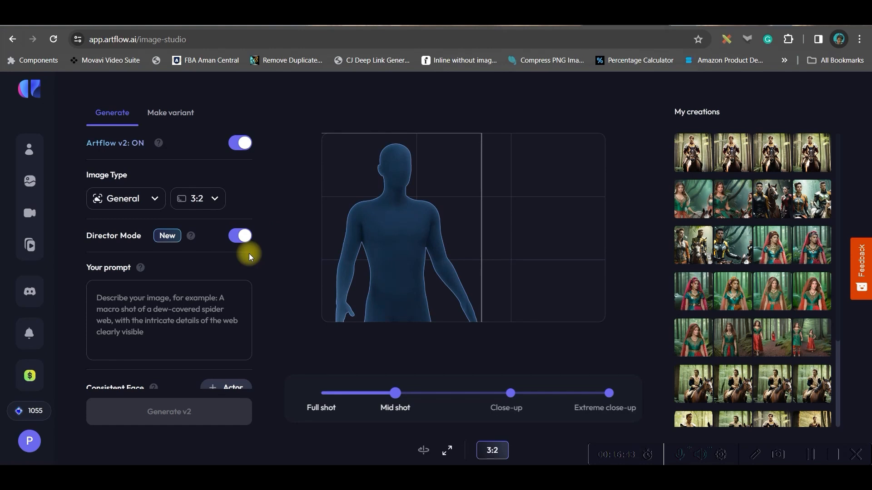
drag(394, 393, 322, 393)
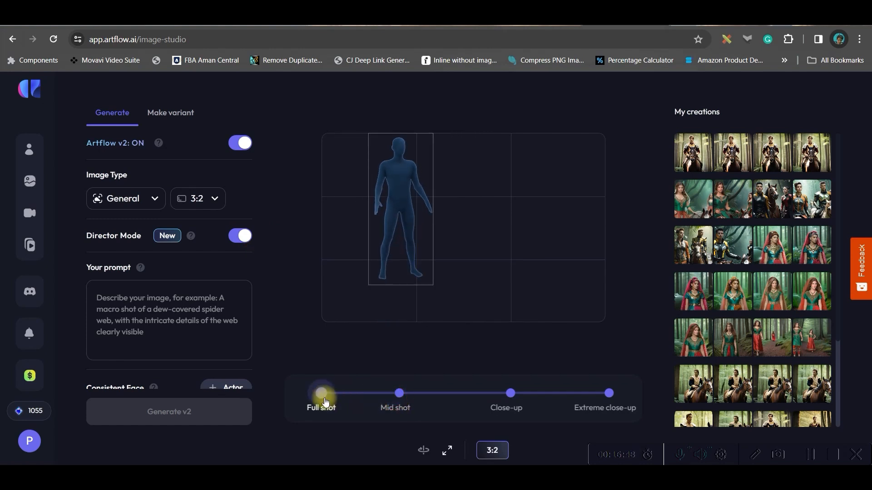
drag(408, 172, 396, 194)
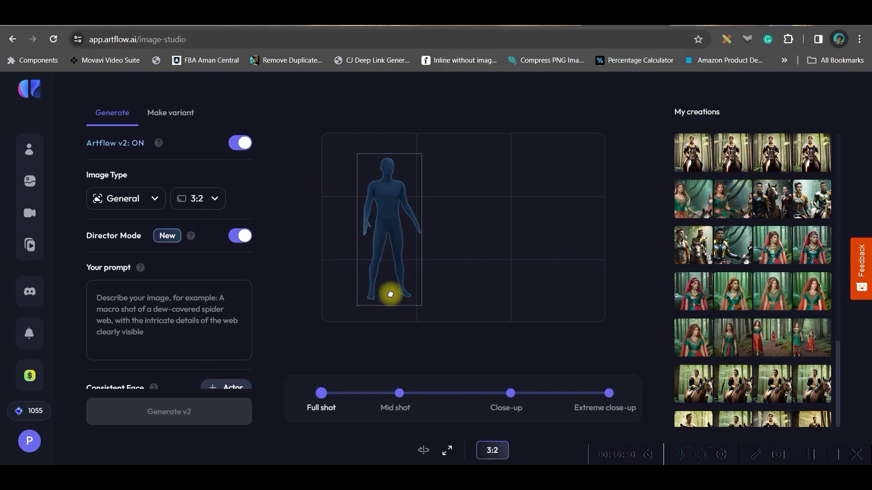
click(399, 393)
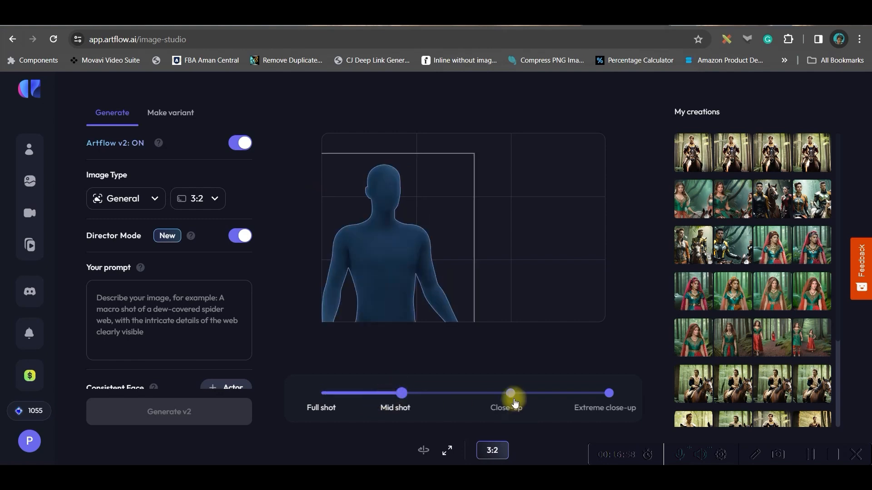
click(511, 394)
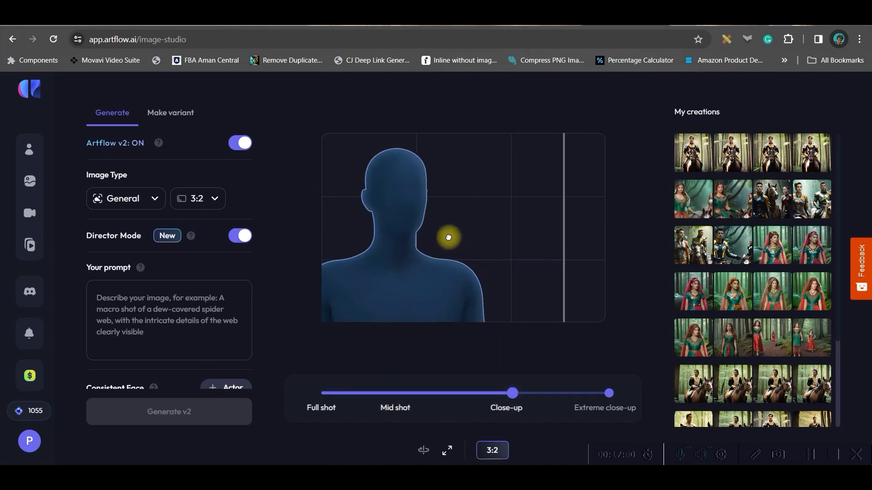
click(609, 393)
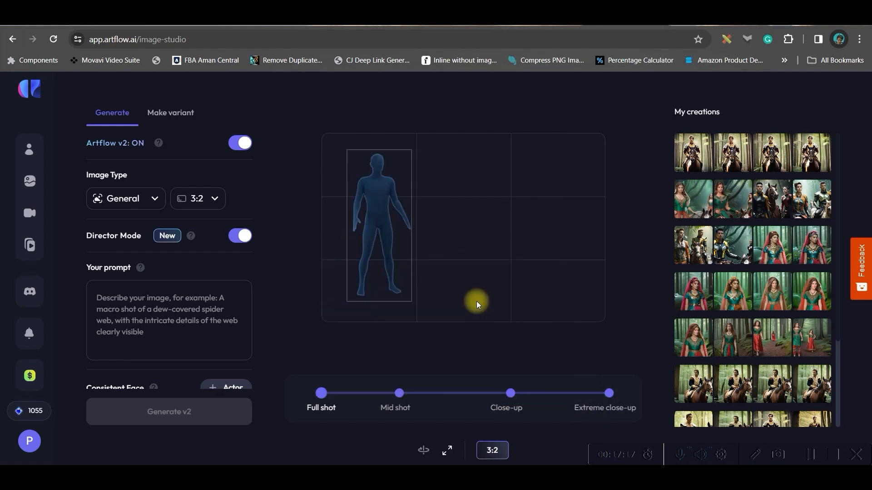
- Try the figure's five facing directions, keep the last one, and move the figure into the right third of the frame
scroll(487, 345, down, 1)
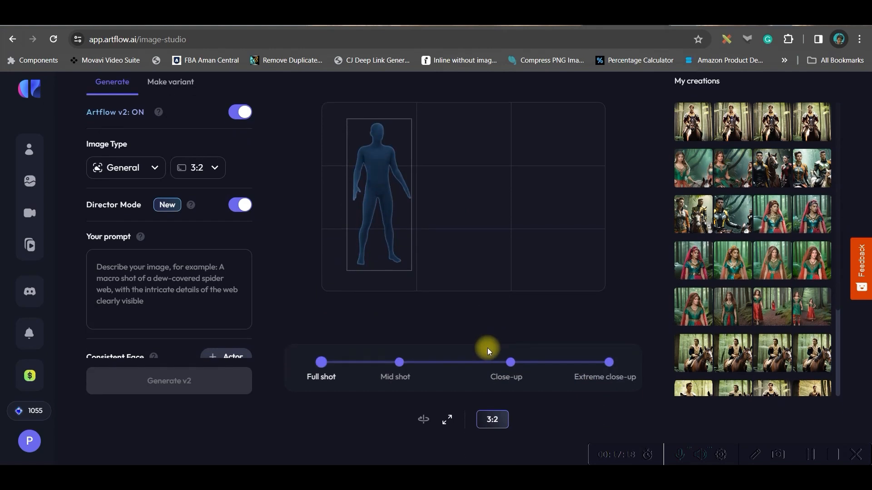
click(422, 419)
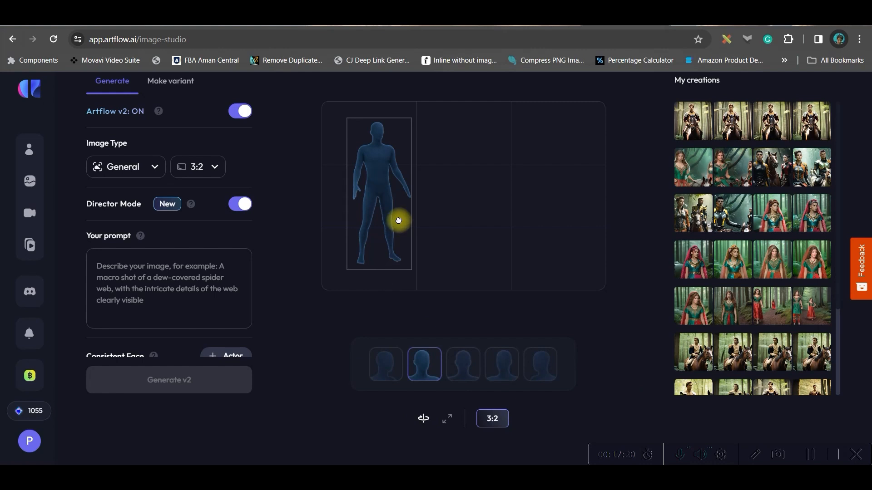
click(377, 363)
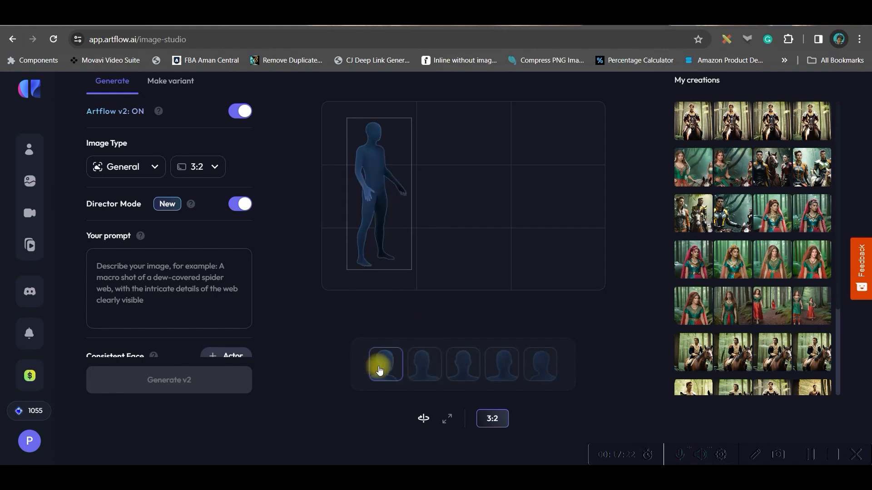
click(420, 366)
click(462, 365)
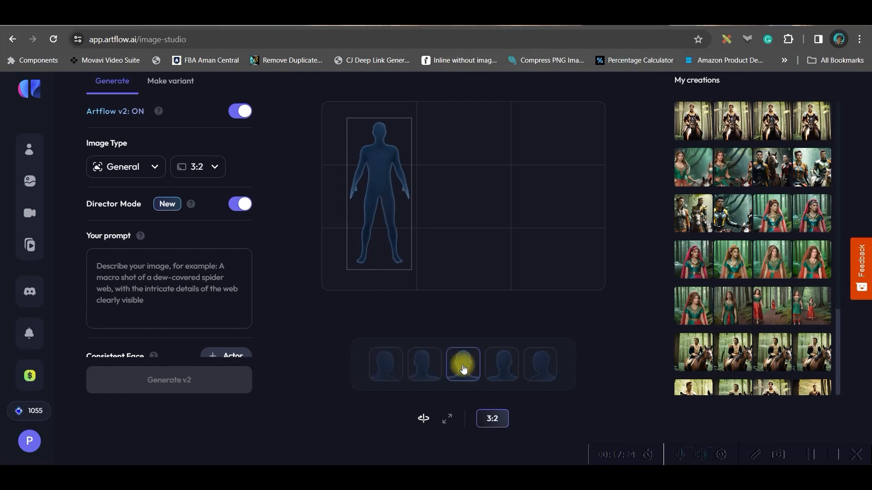
click(501, 367)
click(536, 369)
drag(377, 198, 560, 204)
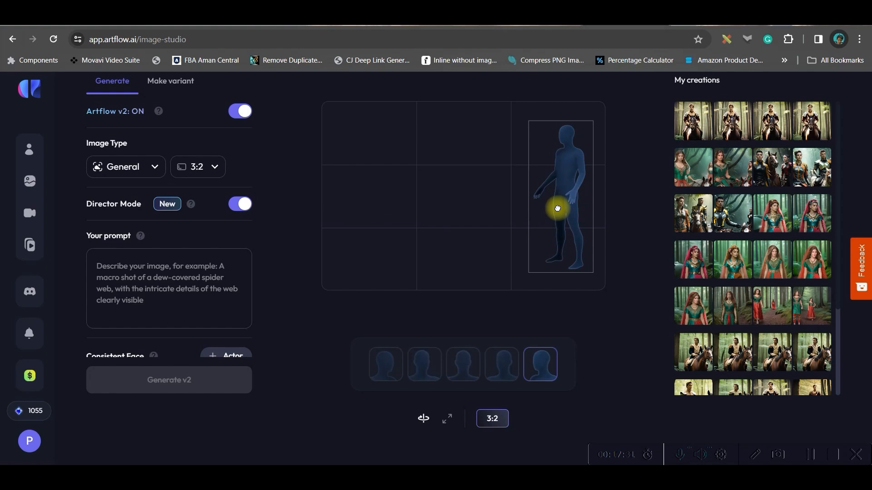
- Copy the Scene 1 passage from "The Princess continues walking" to "rustling behind her" in the ChatGPT story into the Artflow image prompt
click(105, 274)
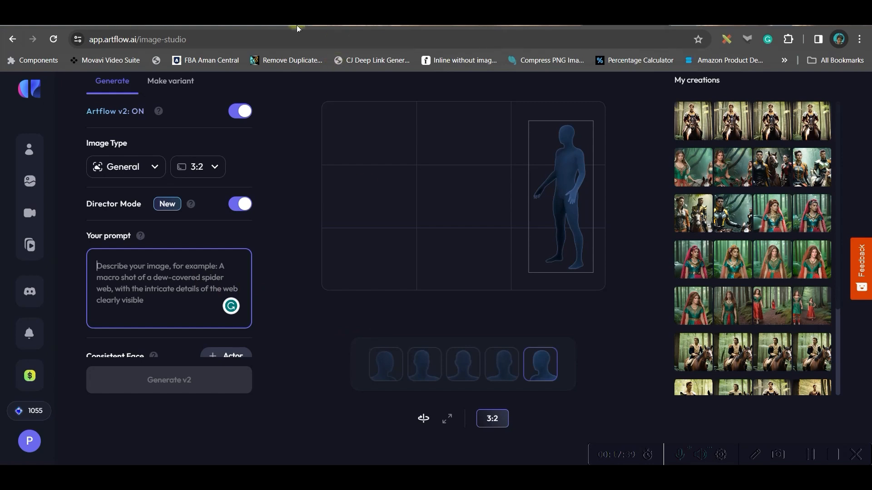
click(537, 26)
scroll(358, 329, up, 3)
scroll(358, 329, up, 1)
scroll(354, 313, down, 2)
drag(326, 257, 436, 270)
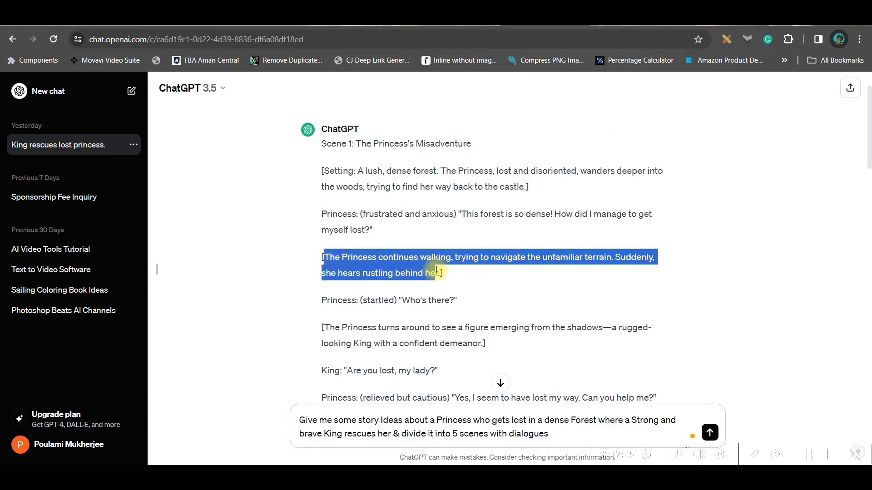
drag(436, 270, 439, 272)
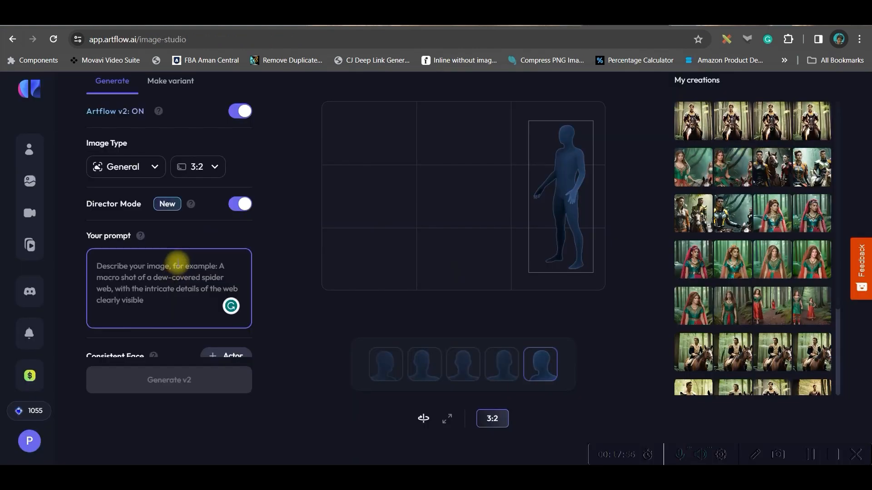
text(The Princess continues walking, trying to navigate the unfamiliar terrain. Suddenly, she hears rustling behind her)
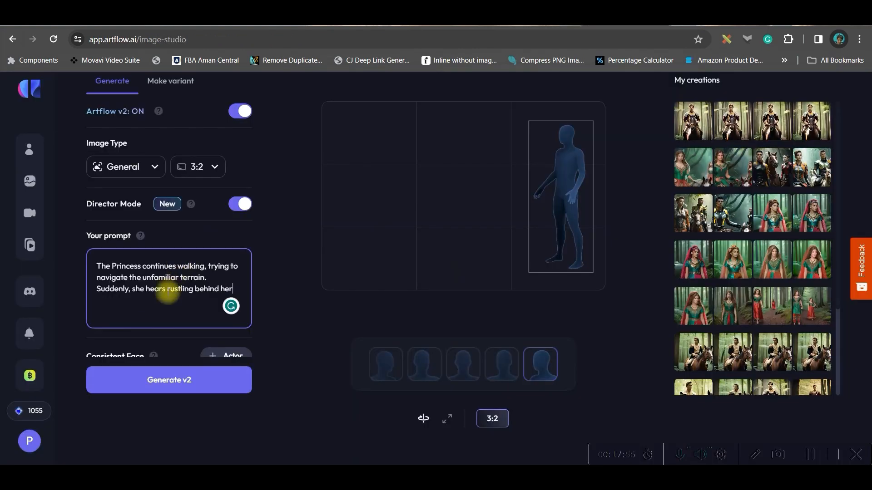
- Add the Sareen character as the consistent full body, inserted directly after "The Princess" in the prompt
click(140, 266)
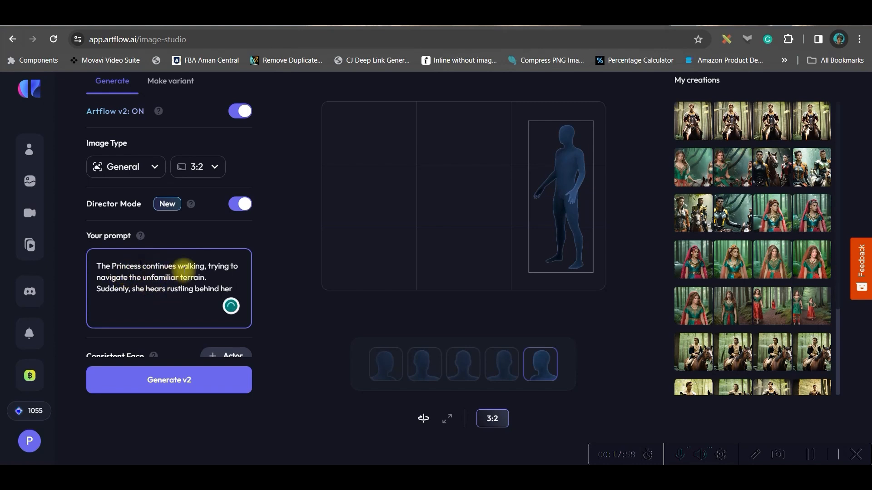
scroll(243, 325, down, 3)
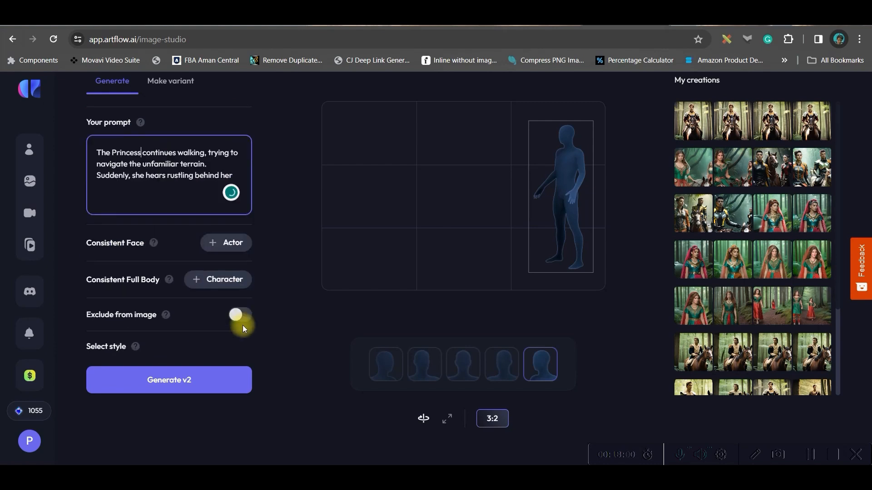
click(227, 281)
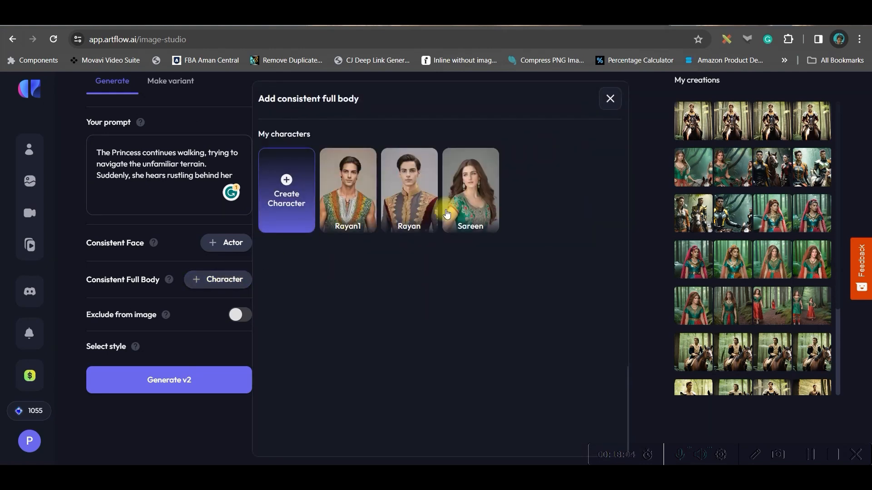
click(471, 203)
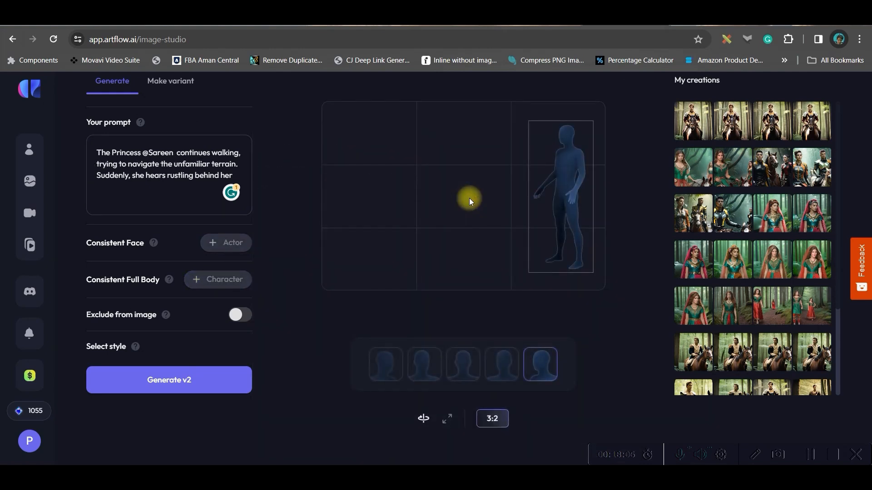
click(143, 152)
drag(174, 152, 141, 153)
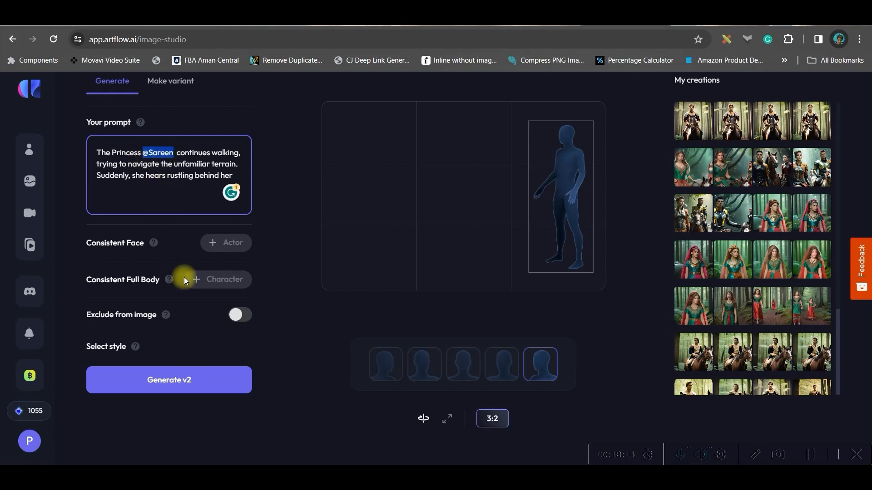
drag(146, 153, 168, 175)
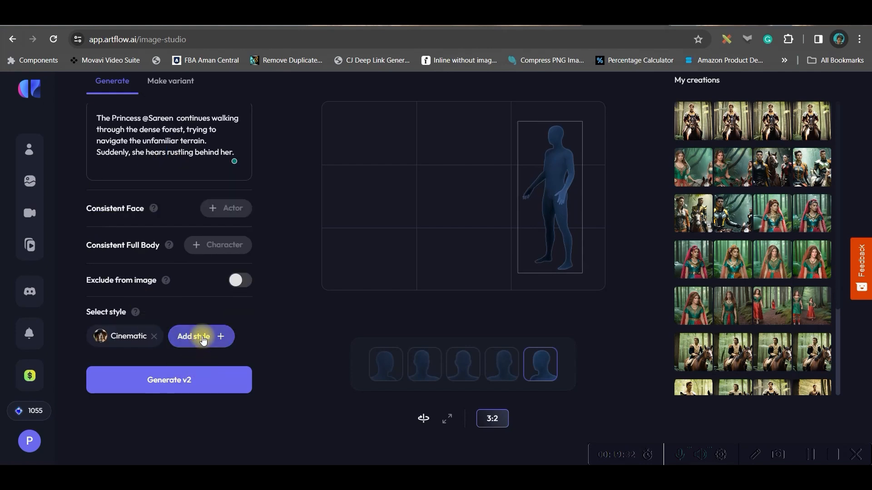
- Enable exclusions for the image and enter "No extra Person in the scene." as the negative prompt
click(236, 281)
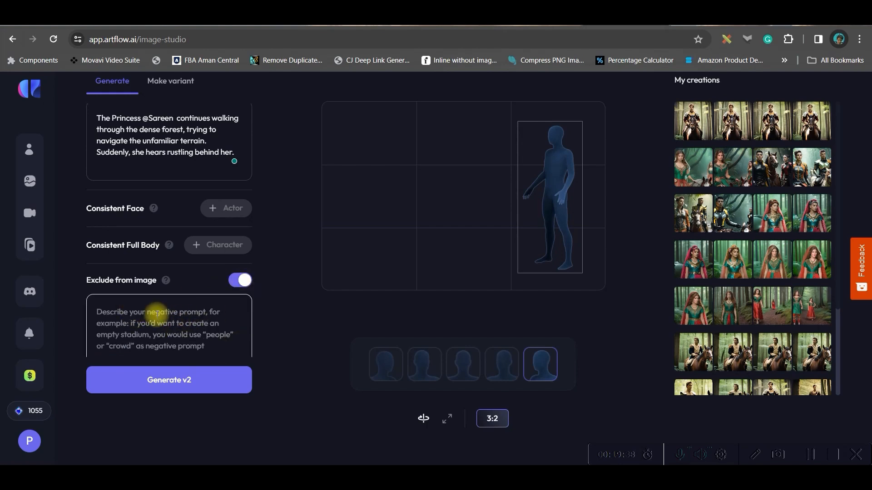
click(171, 316)
text(No extra Person in the scene.)
scroll(218, 300, down, 2)
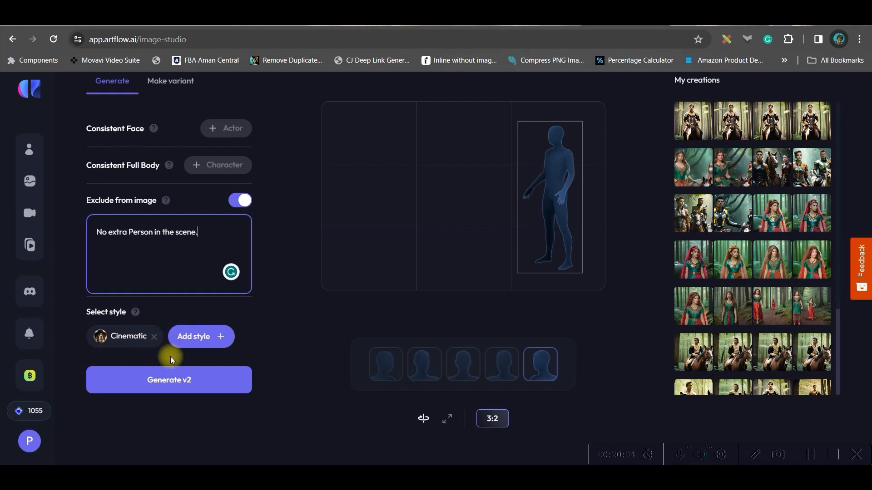
- Browse the available art styles and add Neonpunk alongside the Cinematic style
click(199, 335)
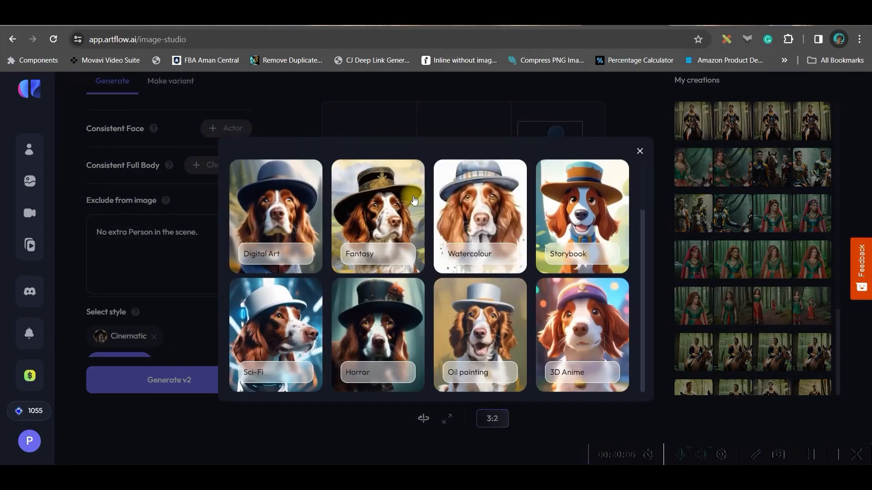
scroll(561, 233, down, 1)
scroll(562, 232, down, 10)
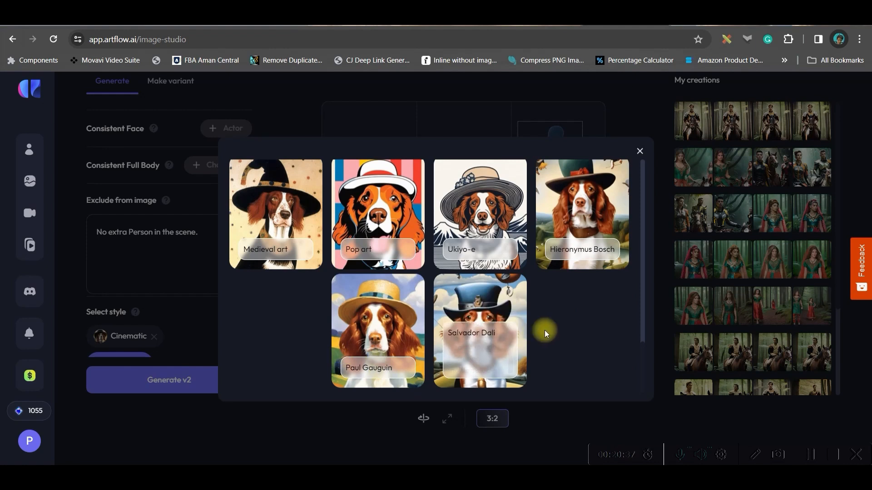
scroll(544, 331, up, 5)
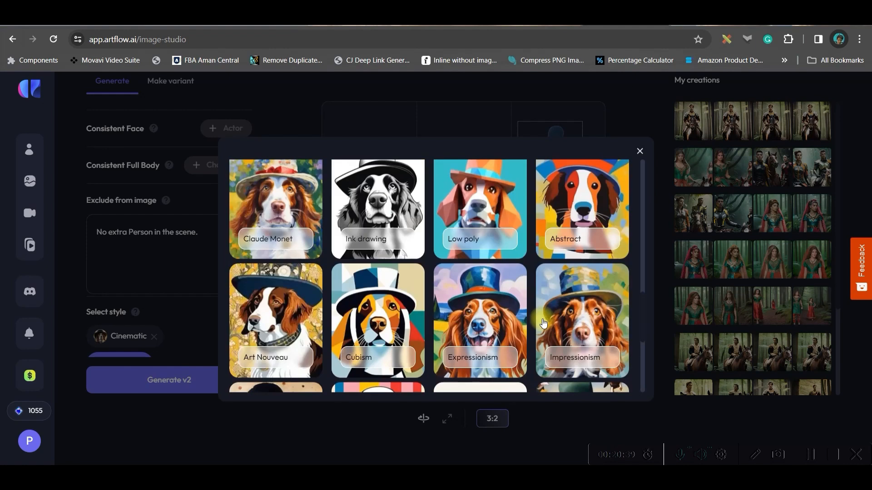
click(390, 273)
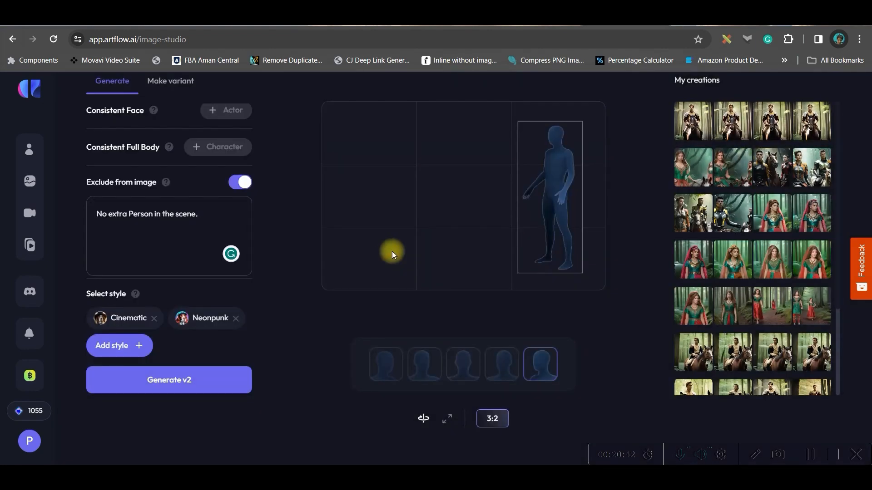
click(120, 346)
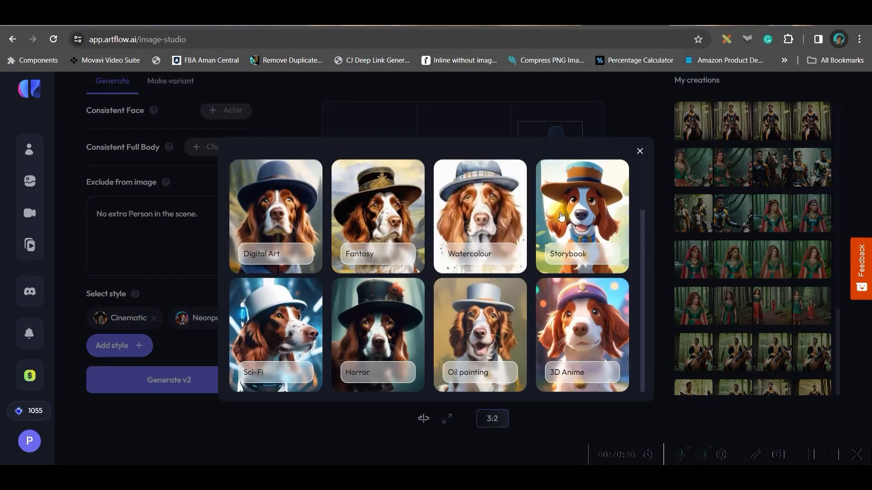
click(640, 151)
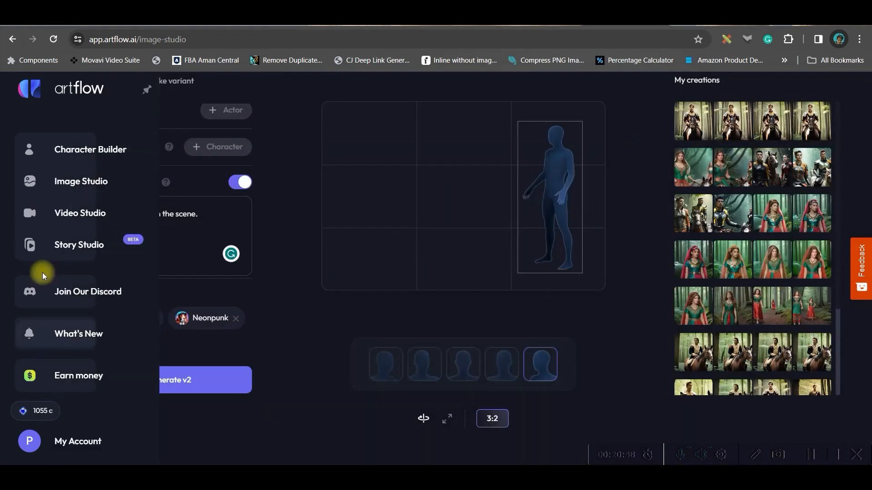
- Generate the scene images and open the details of the front-facing princess image in the forest
click(221, 382)
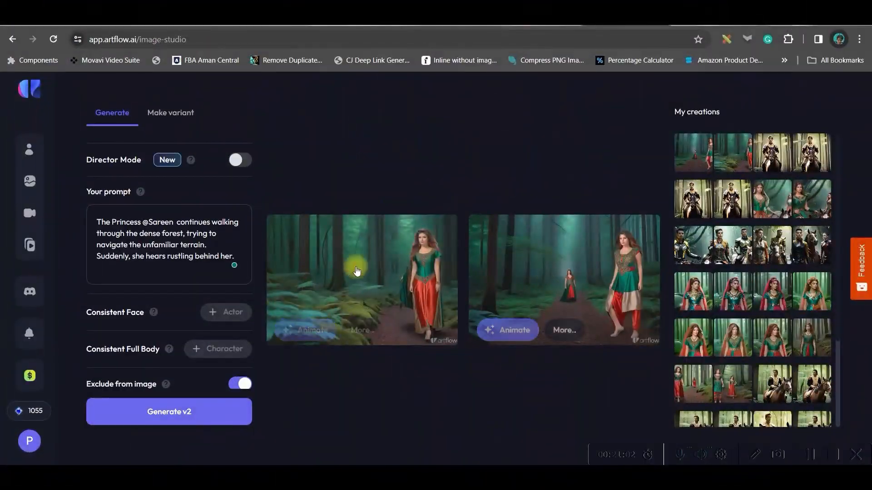
click(399, 260)
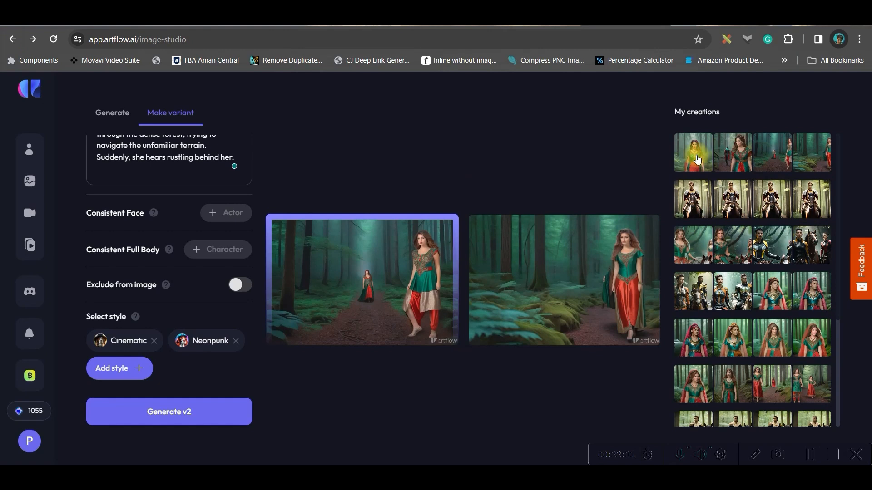
click(382, 277)
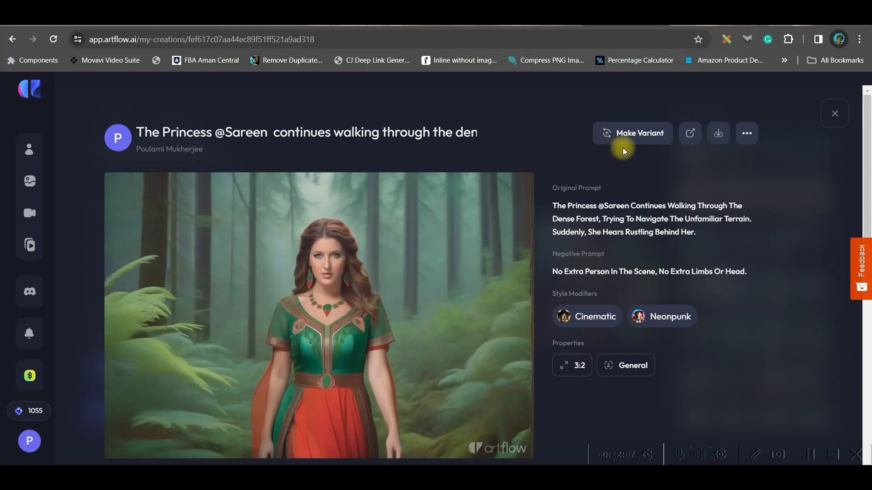
- Use the front-facing princess image as the base for a variant, reopen its details and download the image
click(637, 135)
mouse_move(361, 329)
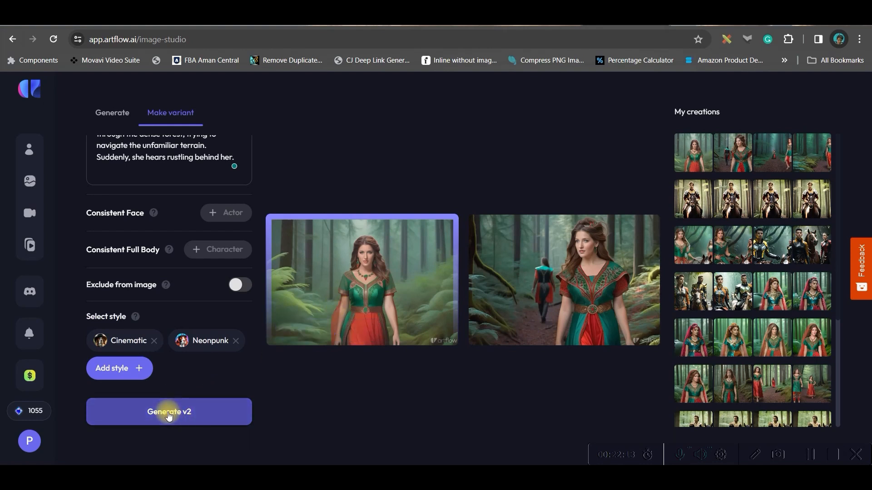
click(375, 278)
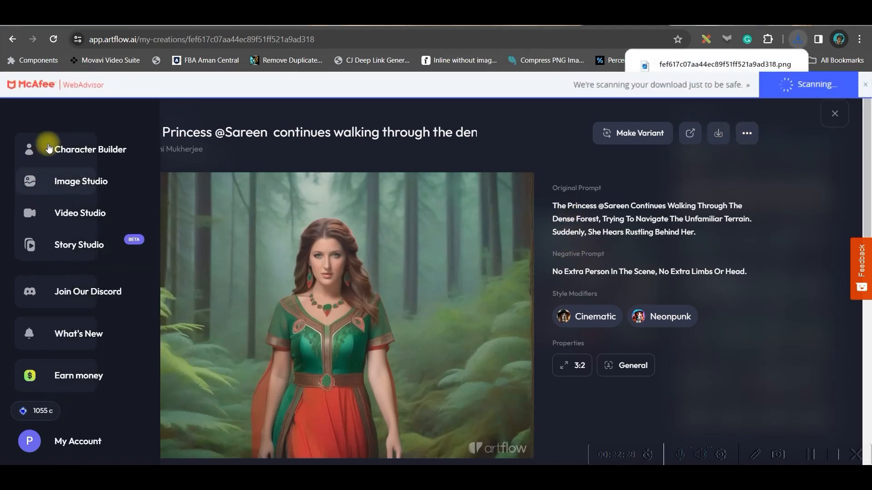
click(13, 39)
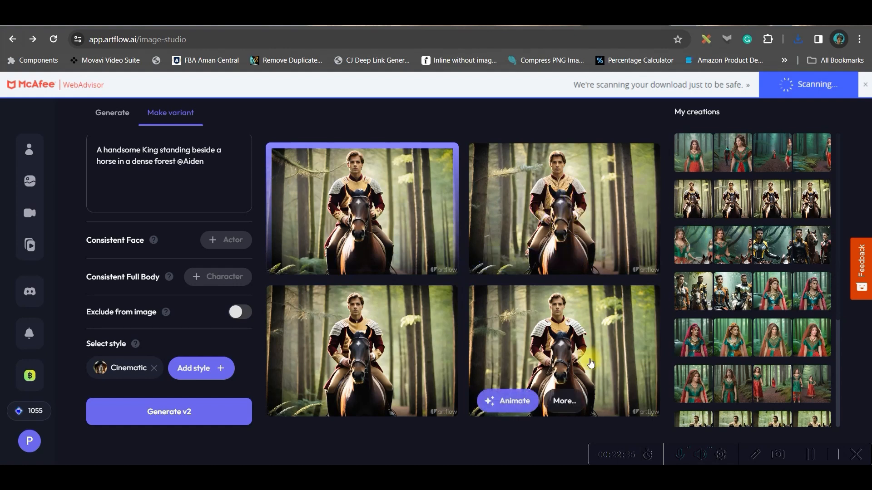
scroll(787, 309, down, 4)
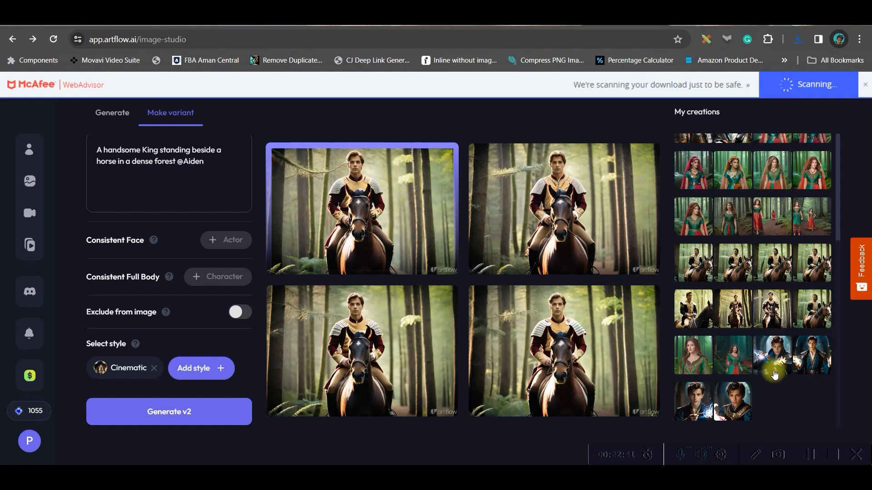
click(732, 400)
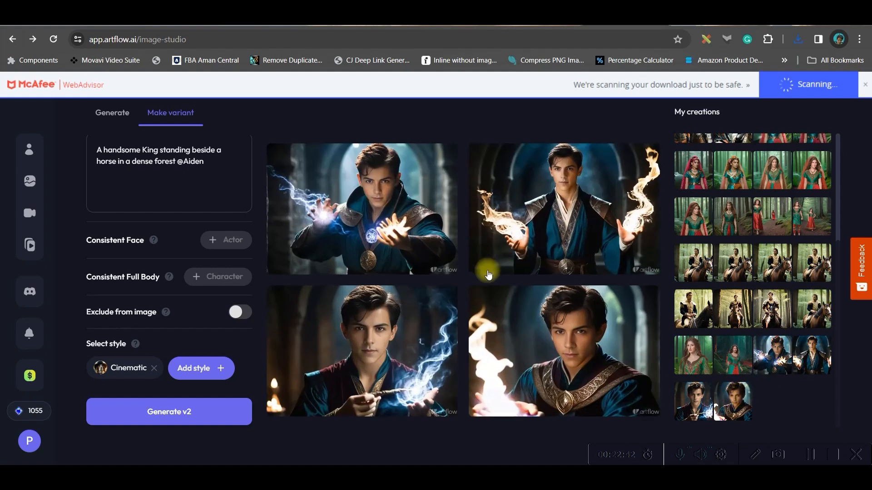
click(611, 375)
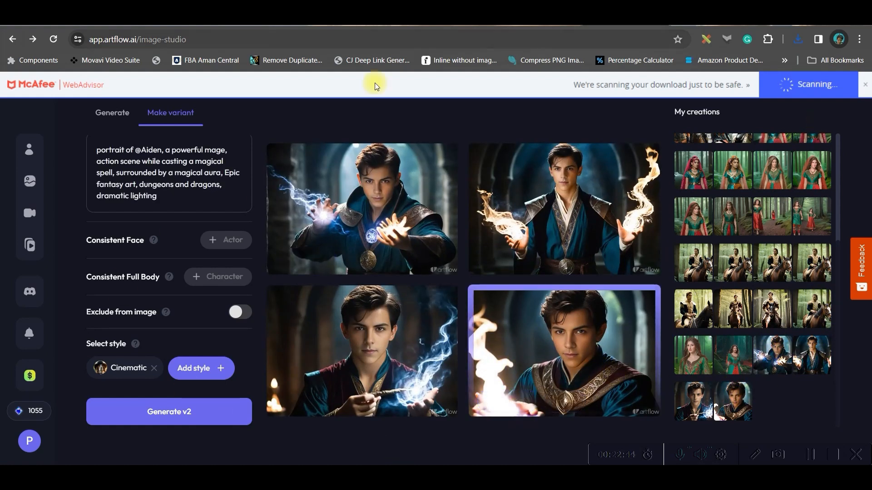
scroll(203, 237, up, 1)
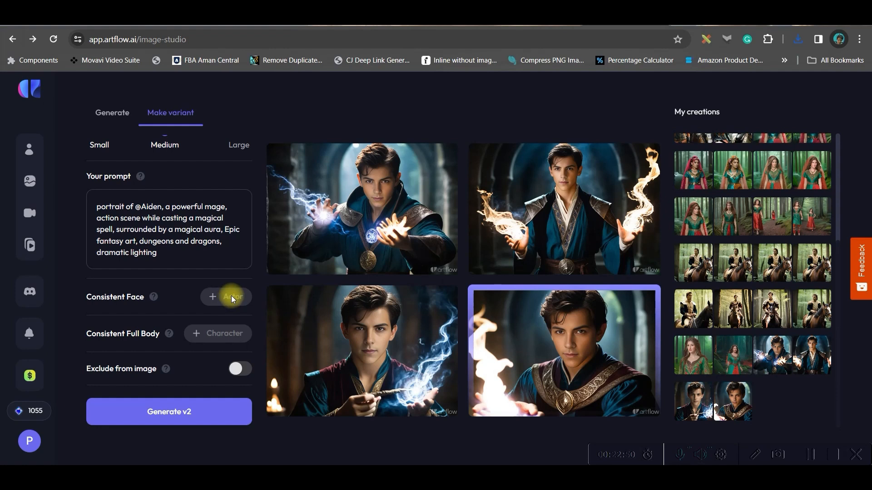
scroll(731, 224, up, 3)
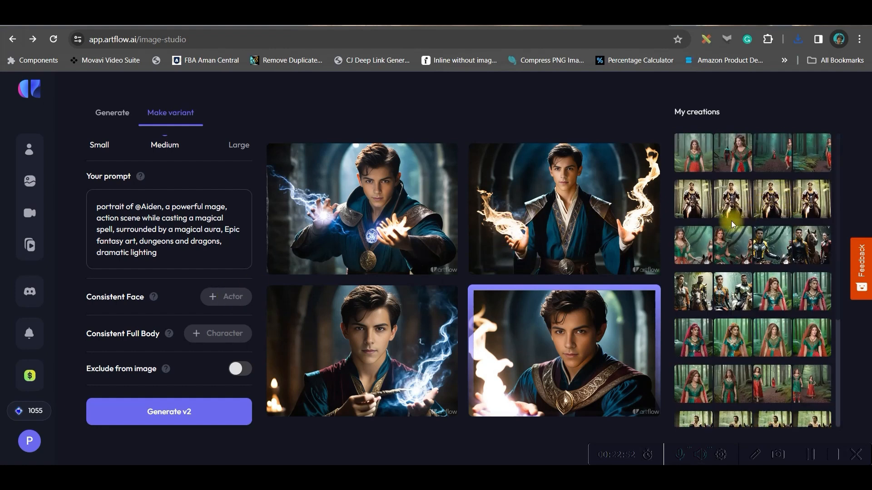
click(416, 196)
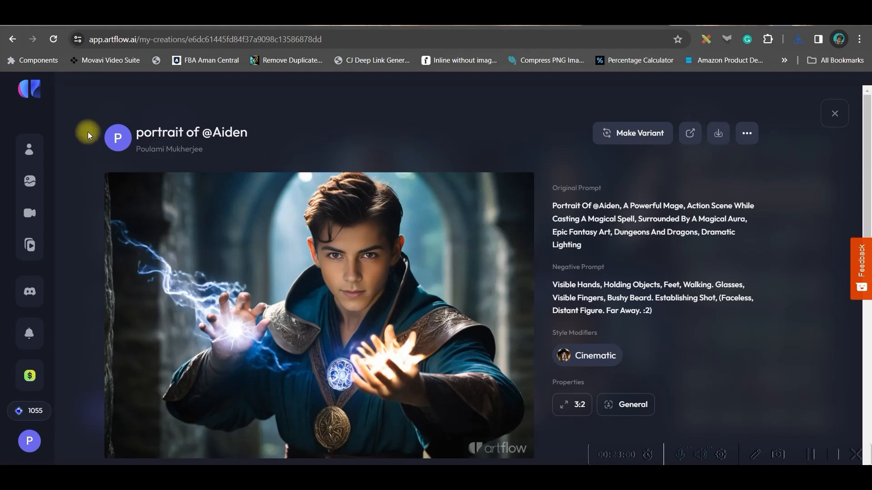
click(13, 39)
mouse_move(312, 260)
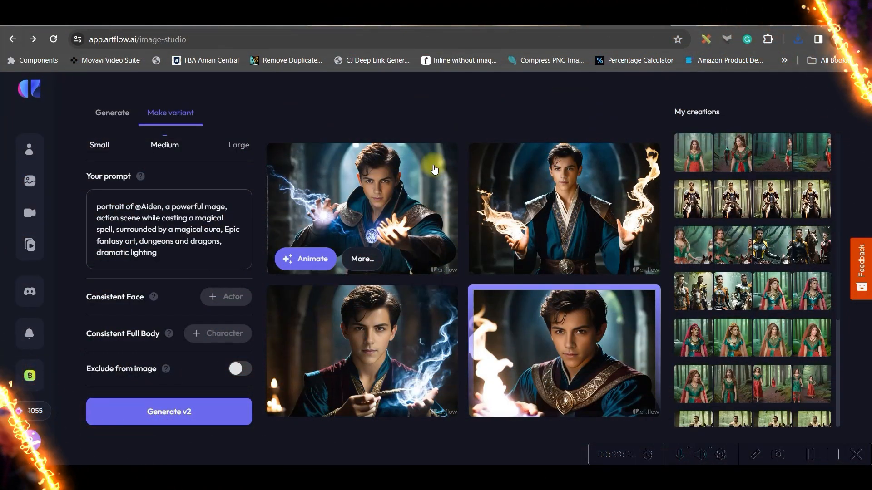
- Create a new video in Video Studio
mouse_move(1, 420)
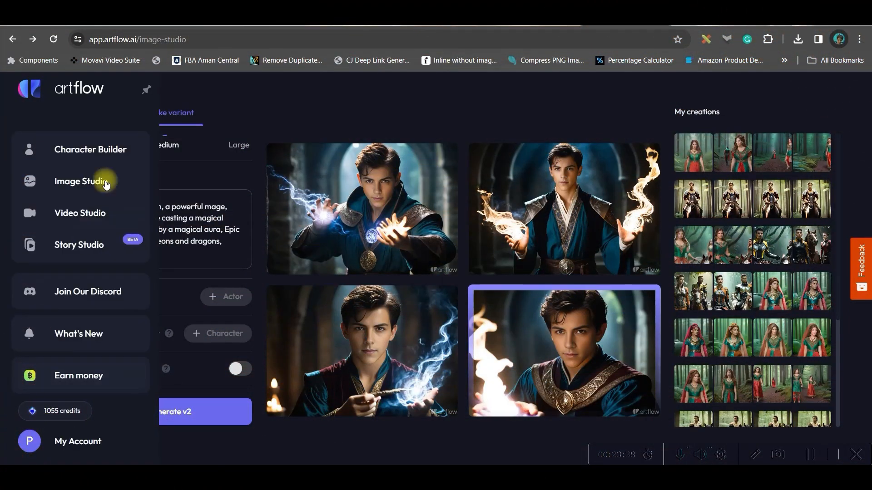
click(86, 218)
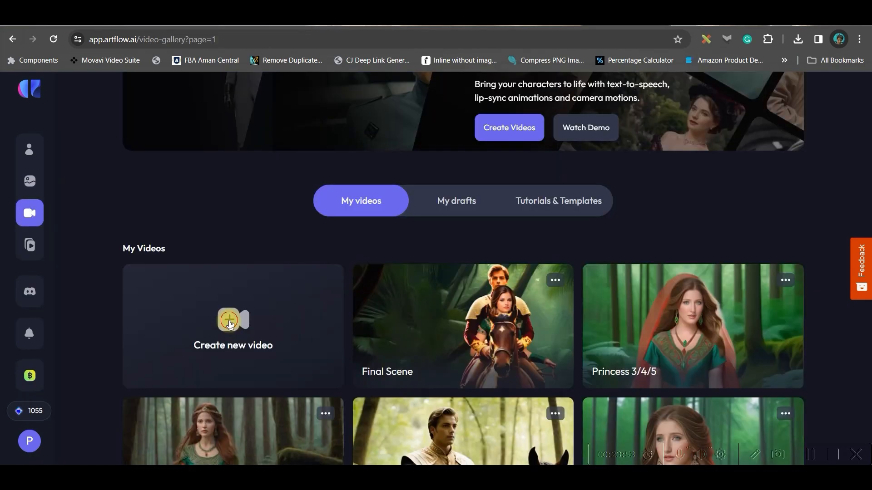
click(230, 322)
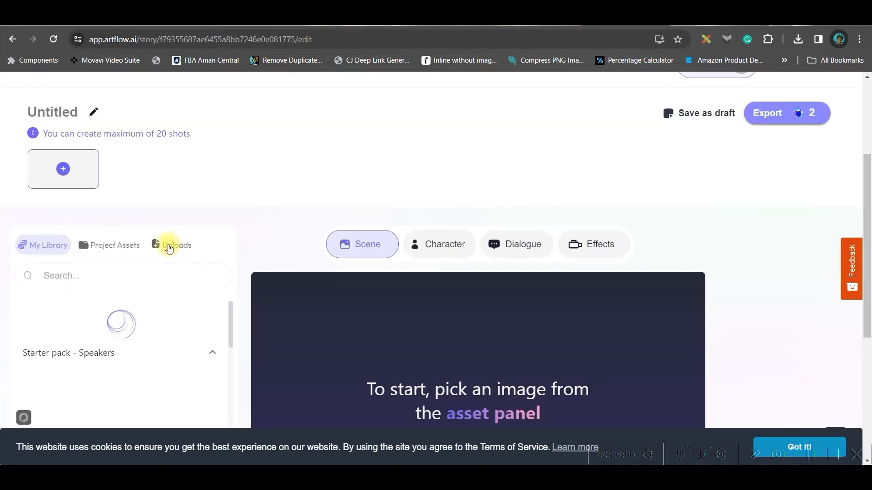
- Set the front-facing princess forest image from My Creations as the scene of the first shot
click(177, 246)
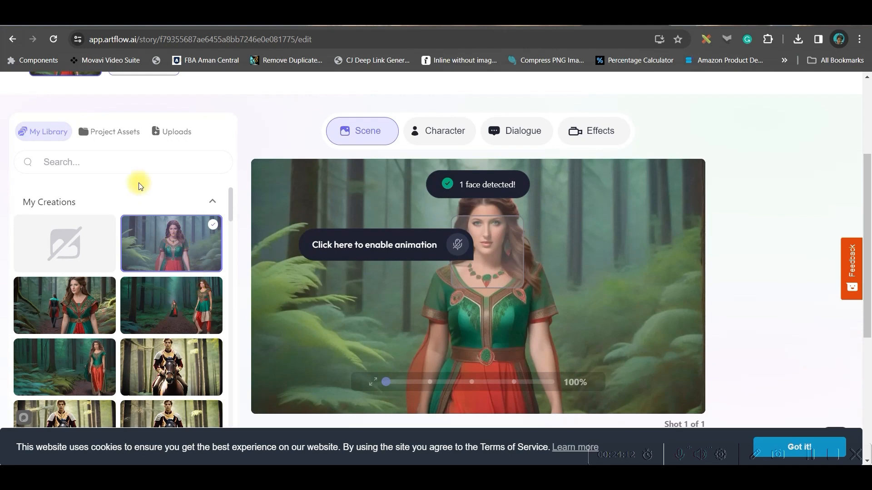
scroll(149, 236, down, 1)
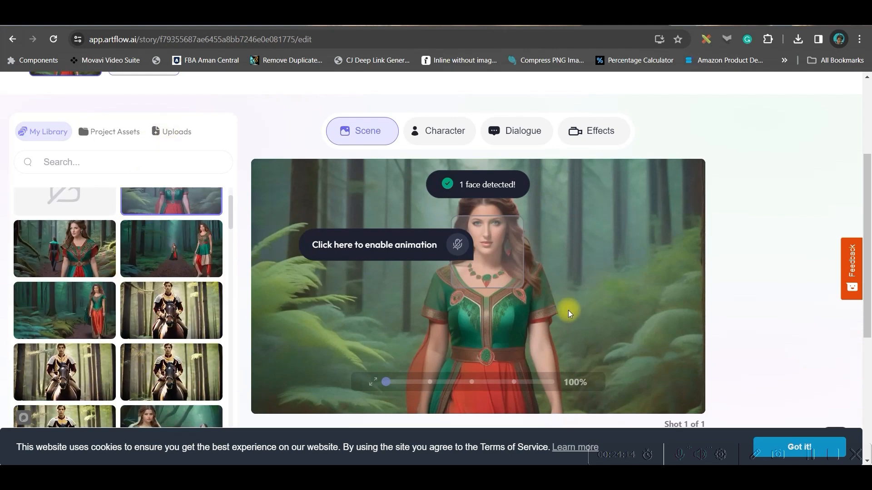
scroll(159, 322, down, 5)
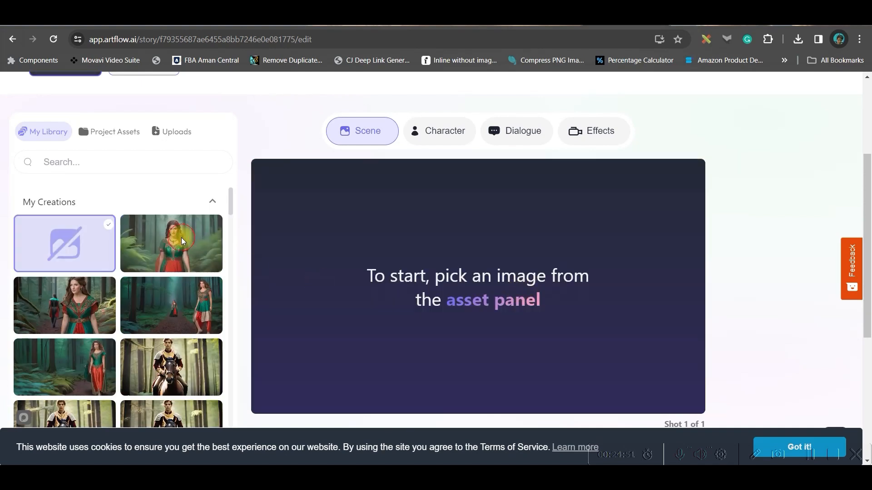
click(181, 238)
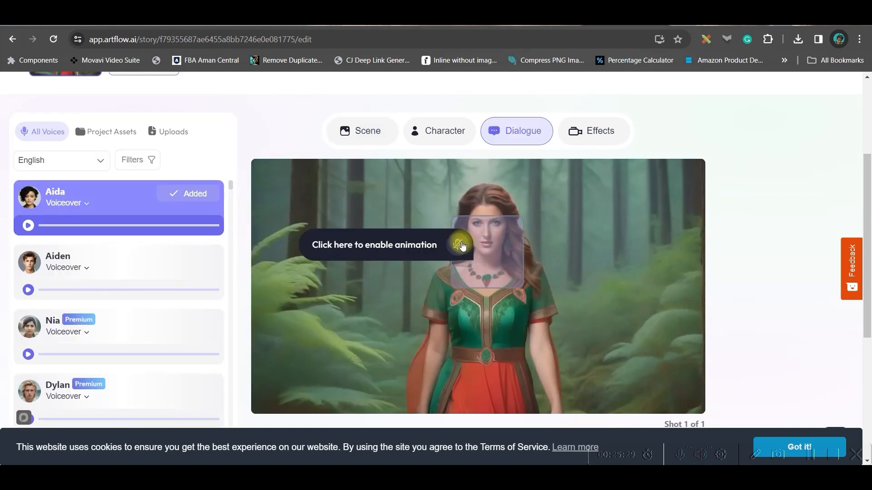
- Enter the ChatGPT passage from "The Princess continues walking" to "rustling behind her." as the shot's dialogue, adding "Sareen" after "The Princess"
scroll(354, 367, down, 3)
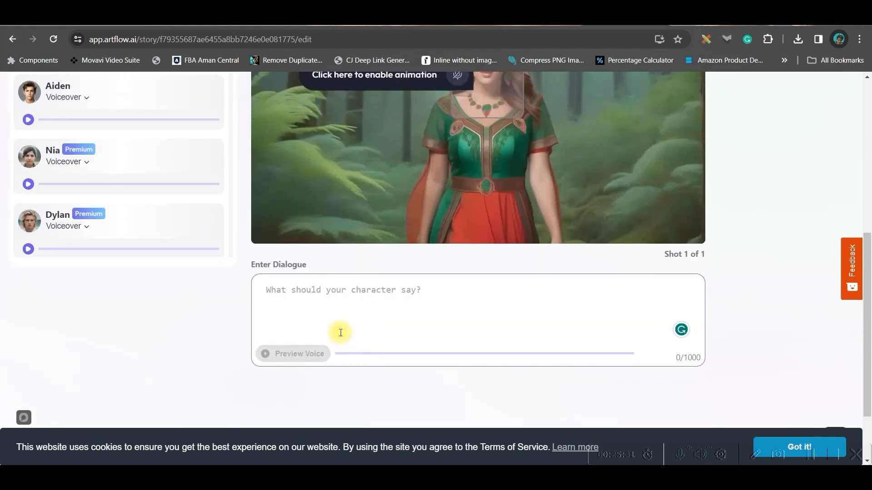
scroll(304, 293, up, 1)
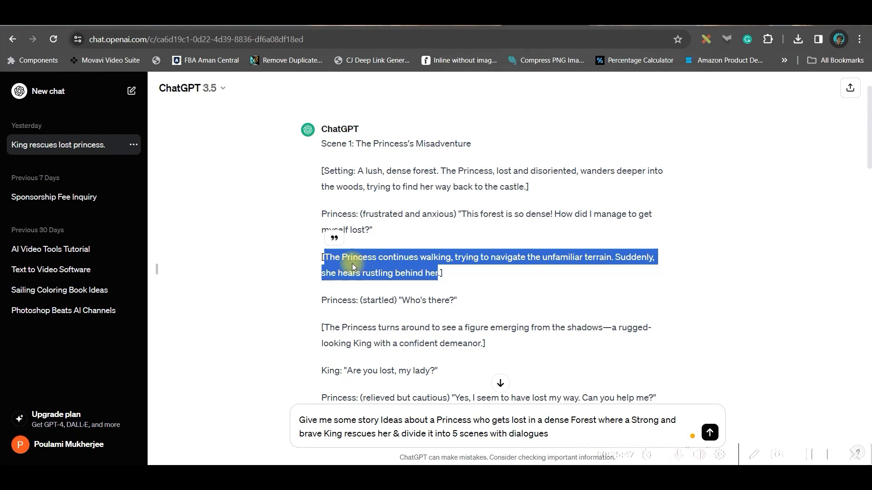
text(The Princess continues walking, trying to navigate the unfamiliar terrain. Suddenly, she hears rustling behind her)
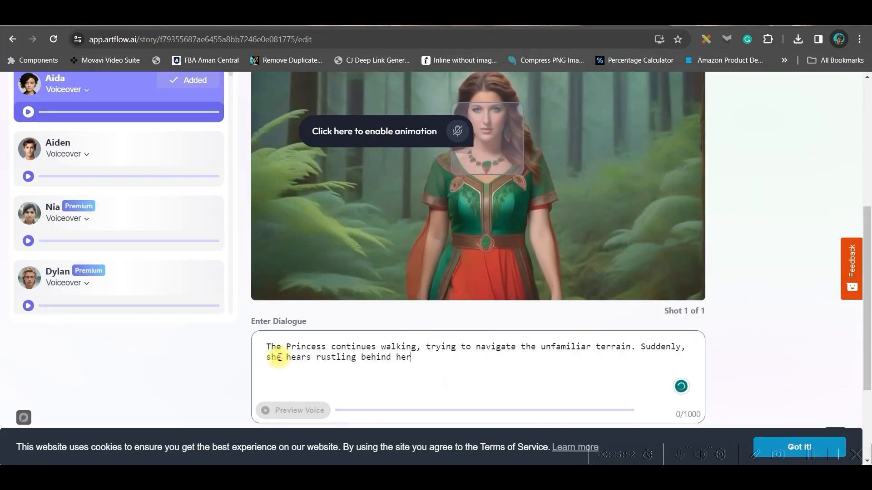
click(328, 347)
text(Gareen)
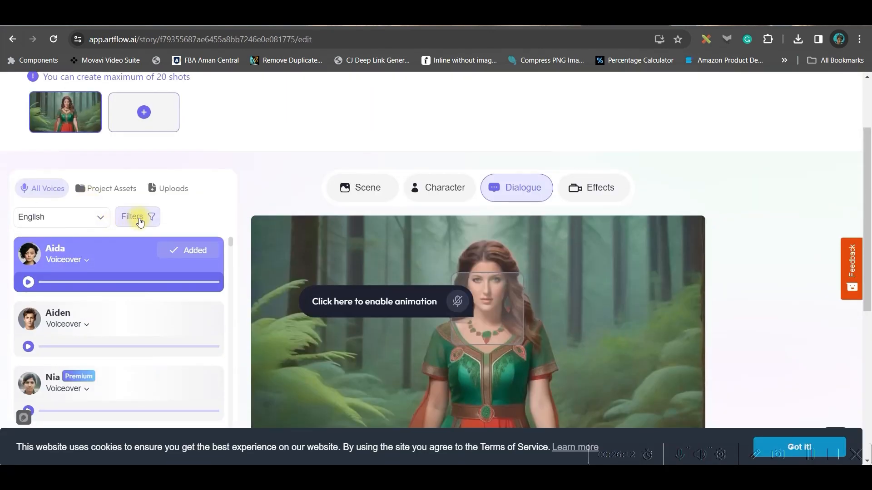
scroll(156, 227, down, 2)
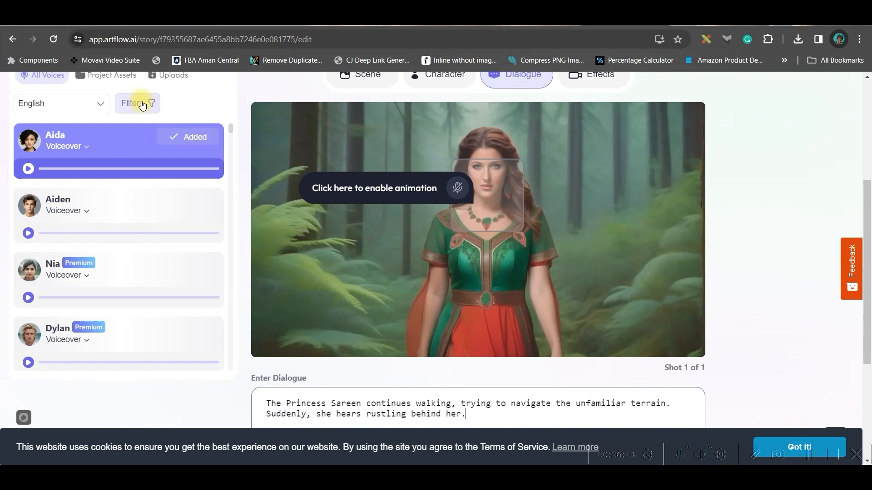
- Filter the English voices to the Premium tier, Male gender and Senior age
click(142, 104)
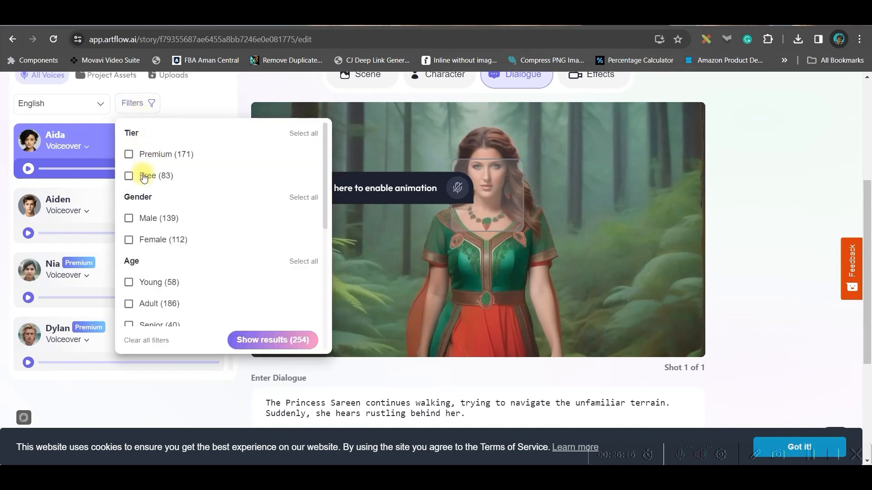
click(129, 155)
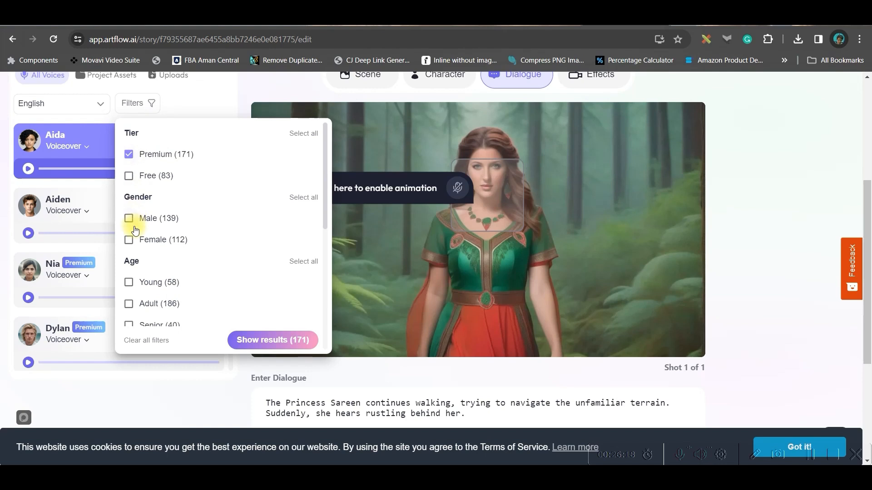
click(130, 220)
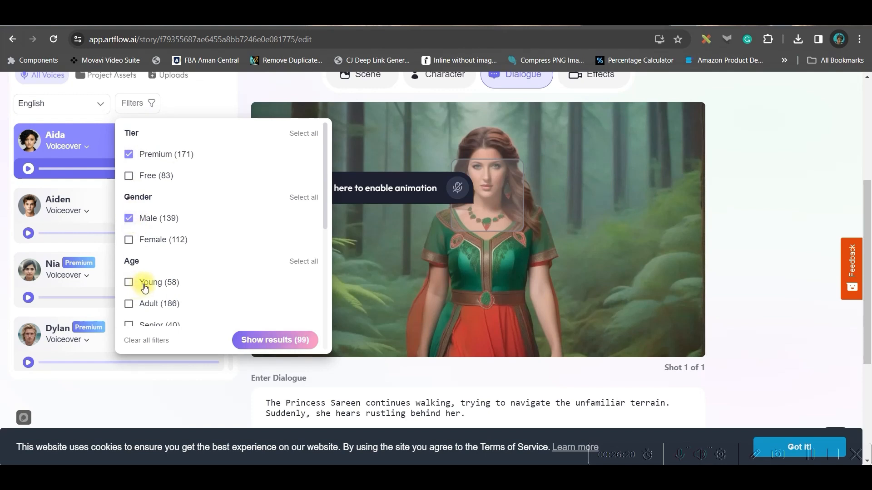
scroll(145, 288, down, 1)
click(130, 269)
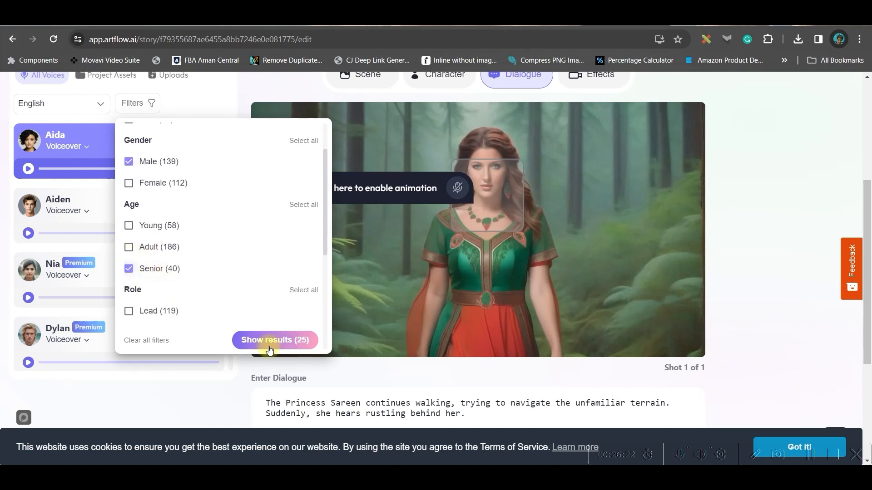
click(271, 340)
- Assign the premium voice Horace to the first shot's dialogue and preview it
scroll(113, 286, up, 3)
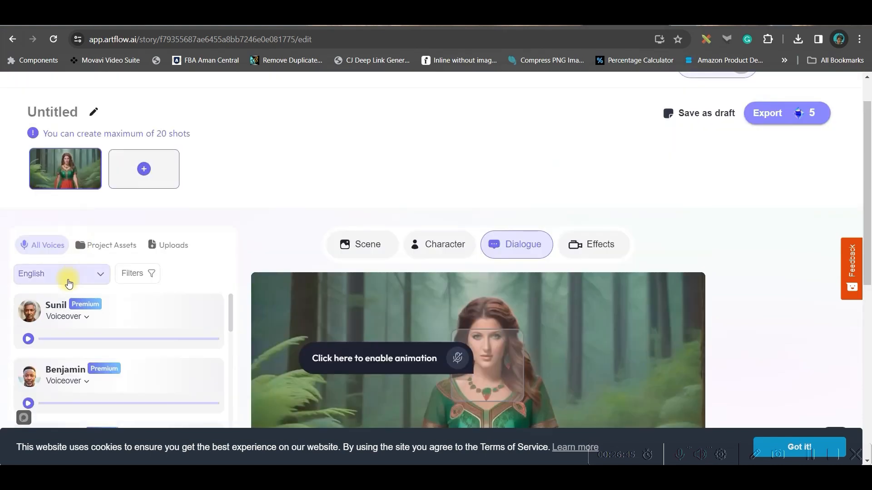
scroll(109, 272, down, 2)
scroll(109, 273, down, 1)
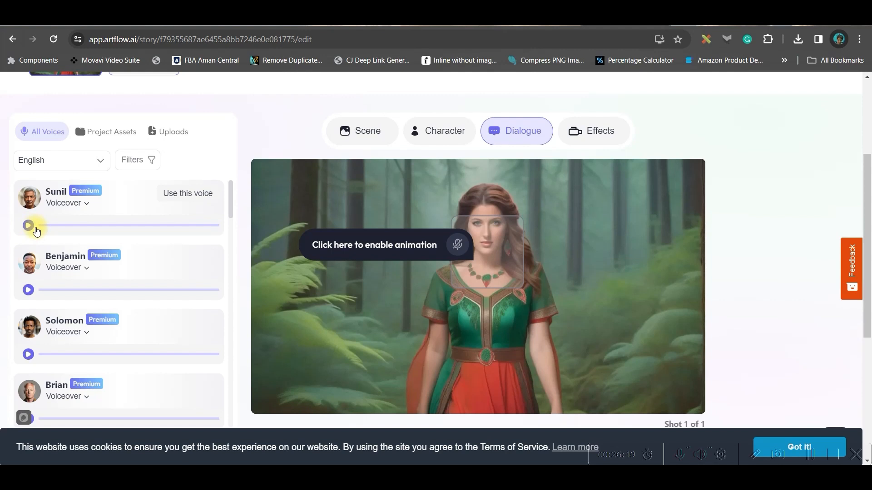
scroll(27, 304, down, 5)
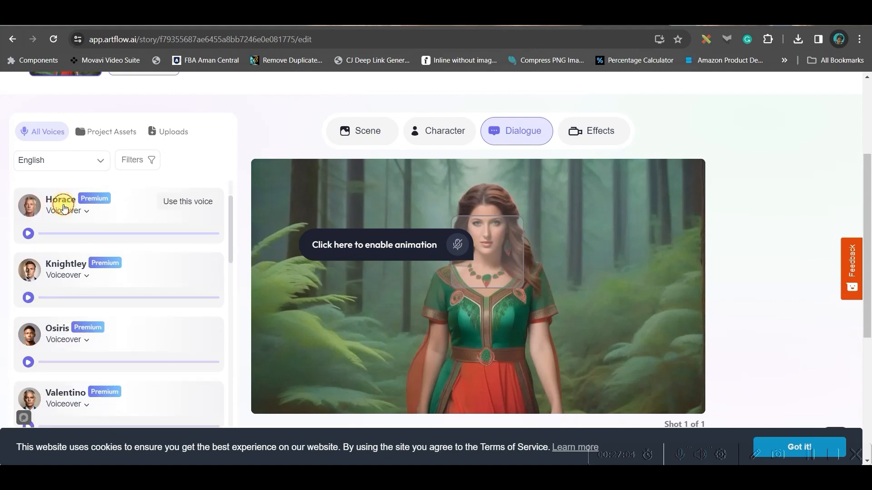
click(60, 200)
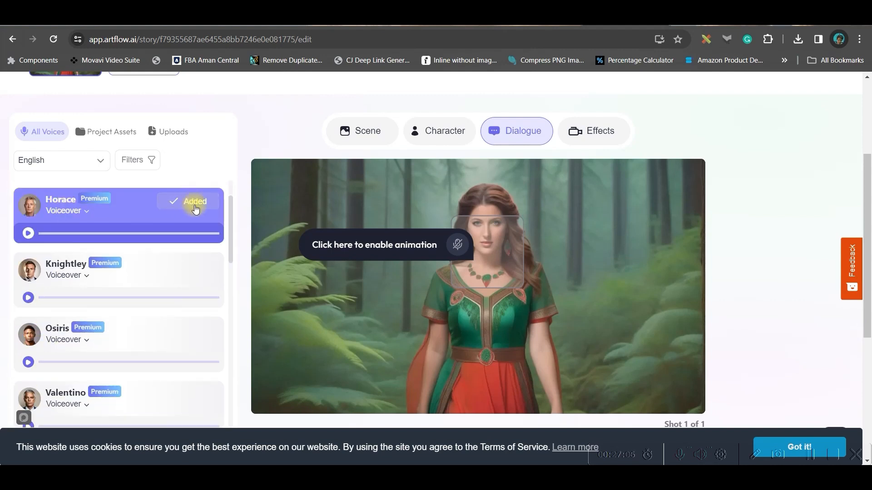
scroll(288, 302, down, 4)
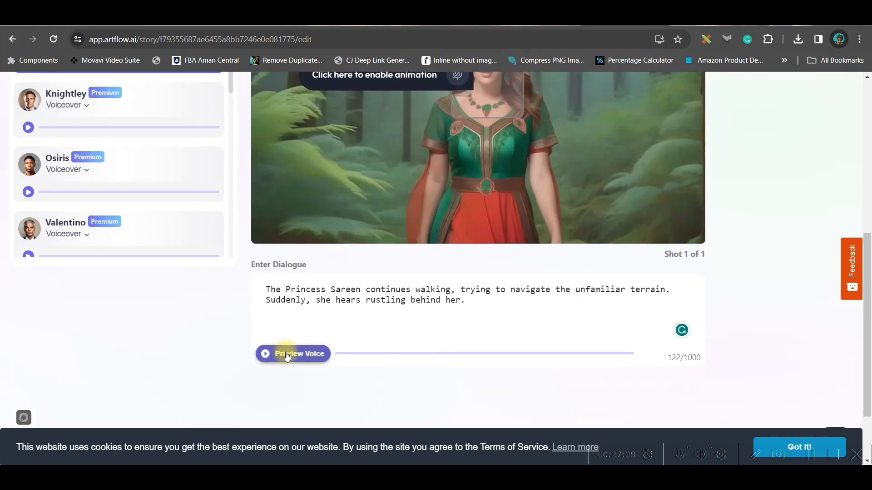
- Set the first shot's camera movement effect to Left - Right
scroll(445, 136, up, 5)
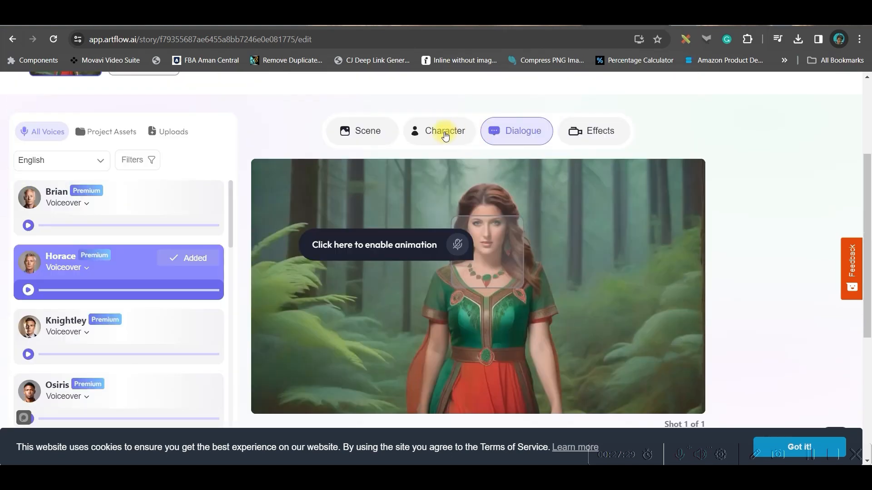
click(592, 132)
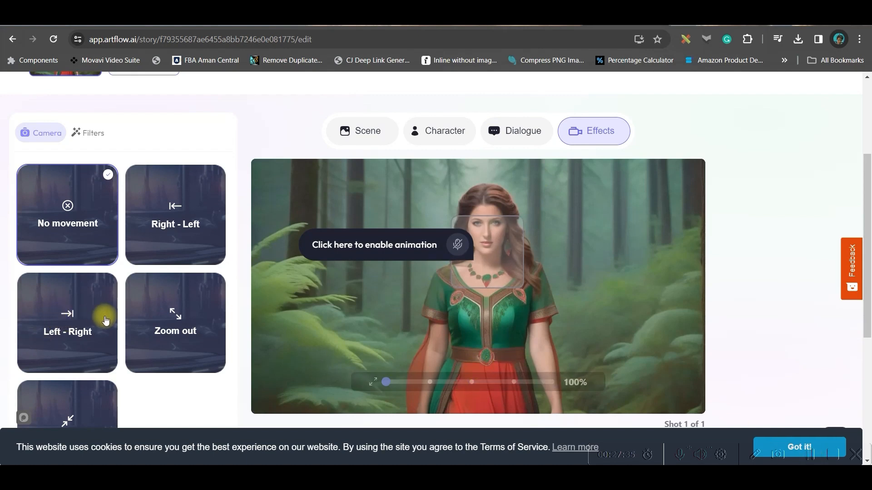
click(184, 324)
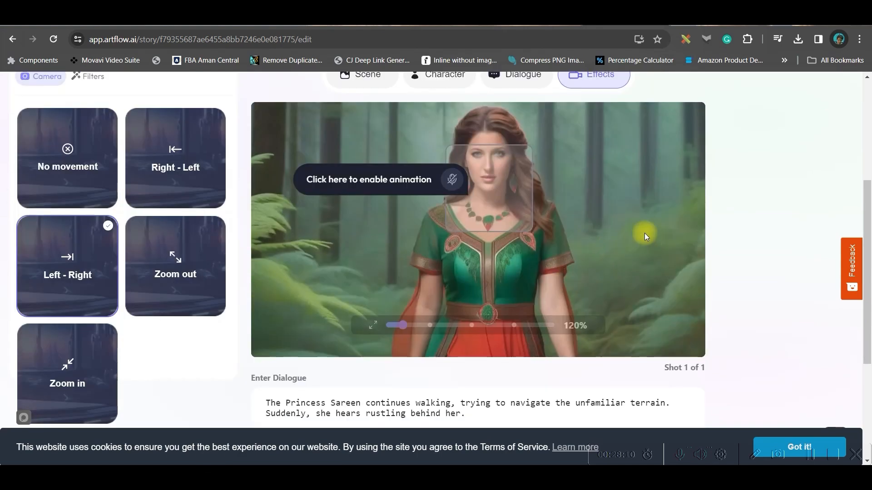
- Add a second shot with the close-up image of the princess in the green dress, and shift it down so her whole head is in frame
scroll(632, 234, up, 3)
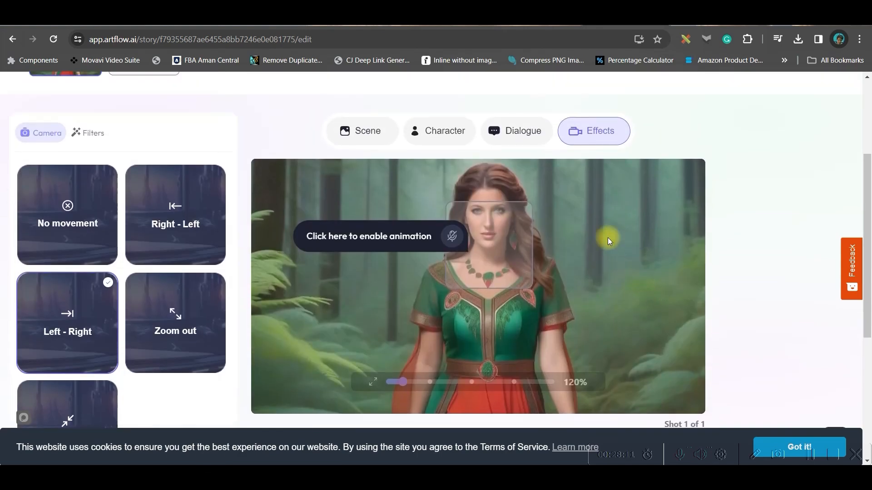
scroll(635, 227, up, 1)
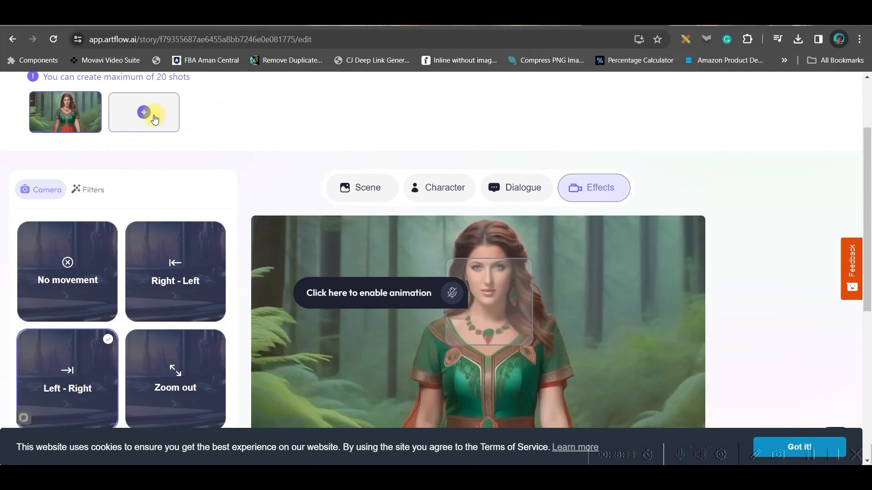
scroll(642, 185, up, 2)
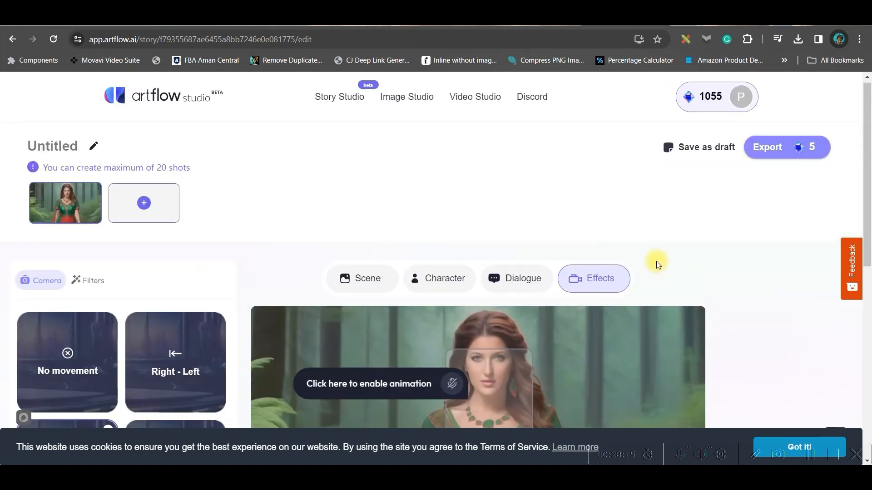
mouse_move(780, 157)
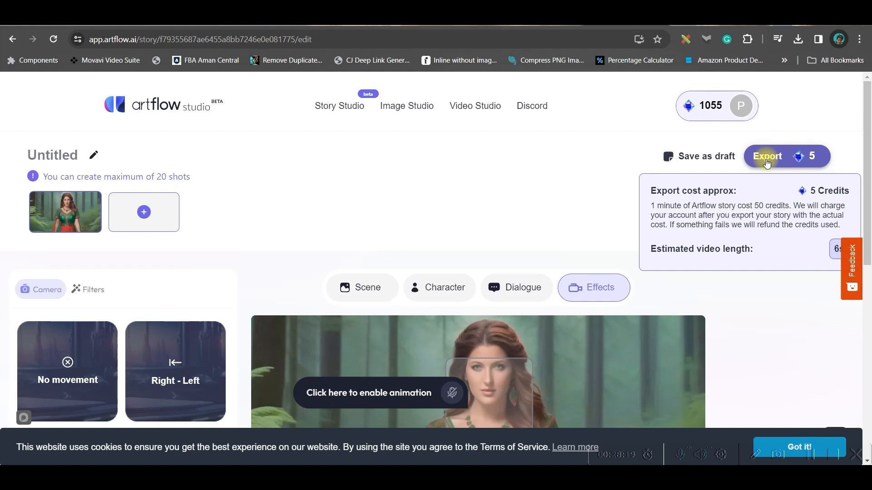
click(144, 211)
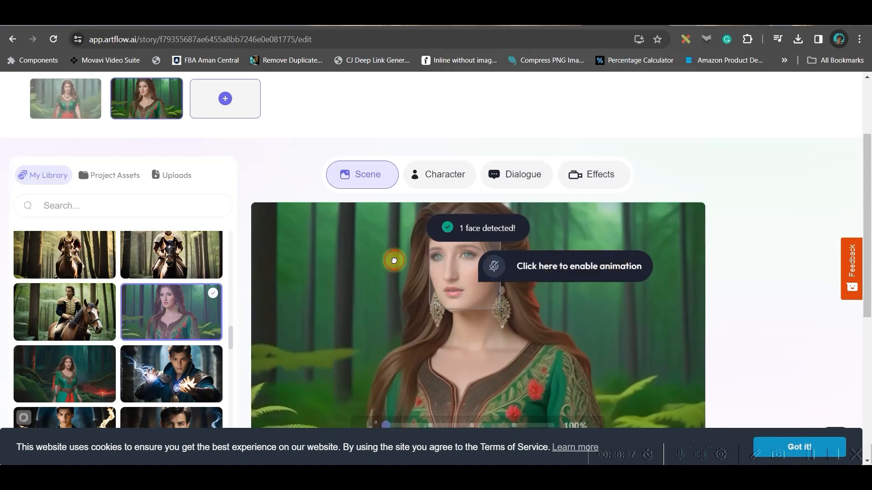
drag(394, 260, 390, 290)
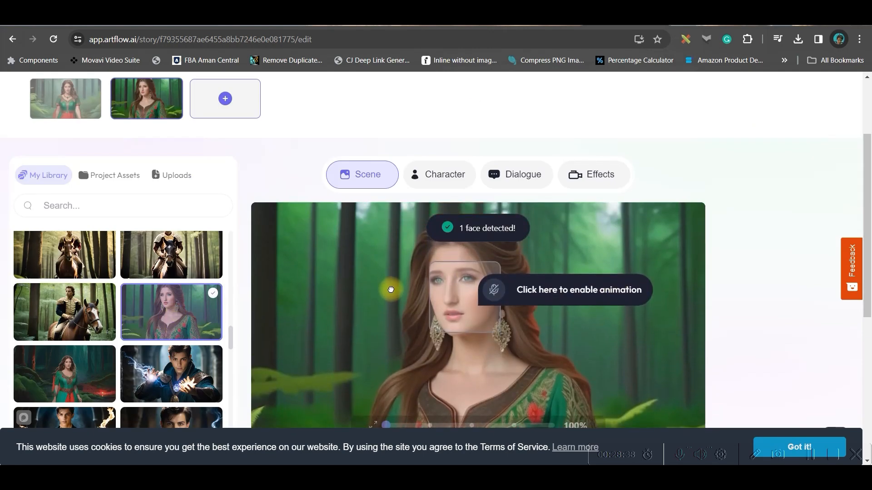
scroll(496, 286, down, 1)
scroll(234, 235, up, 3)
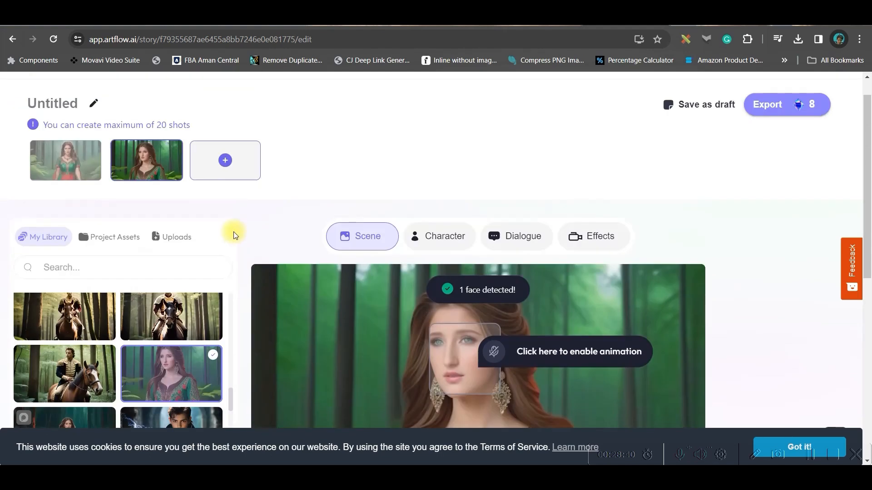
scroll(235, 235, up, 1)
scroll(164, 225, down, 2)
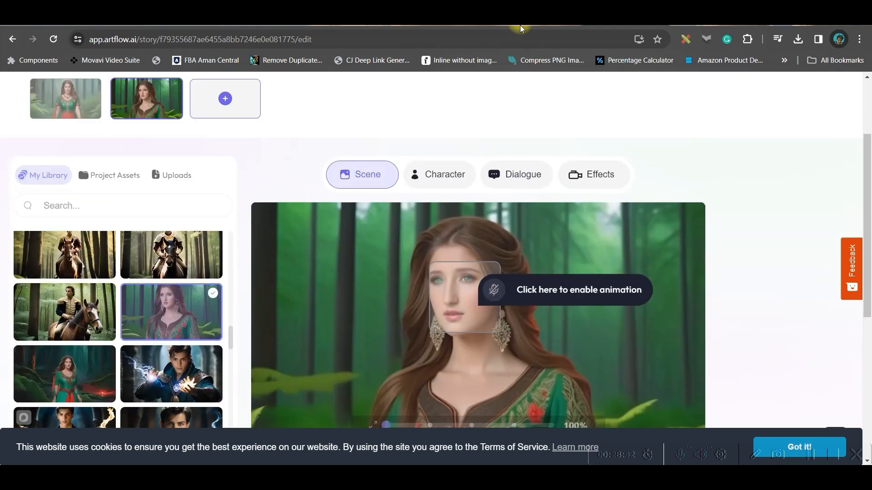
- Enable face animation for the second shot and enter the ChatGPT line "This forest is so dense! How did I manage to get myself lost?" as dialogue
key(ctrl+Tab)
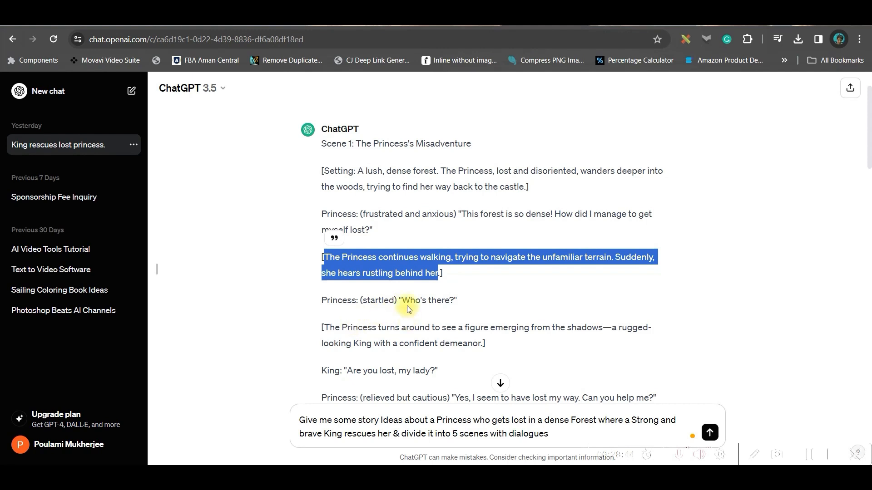
drag(462, 214, 373, 226)
key(ctrl+c)
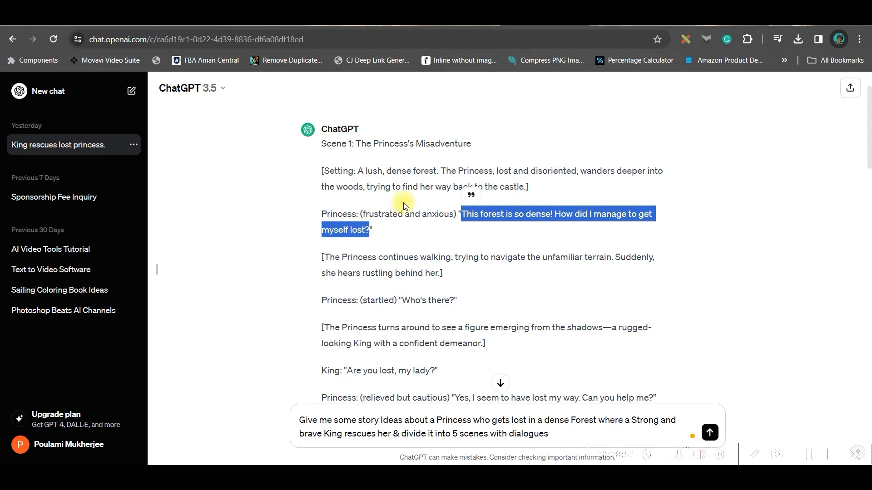
click(622, 26)
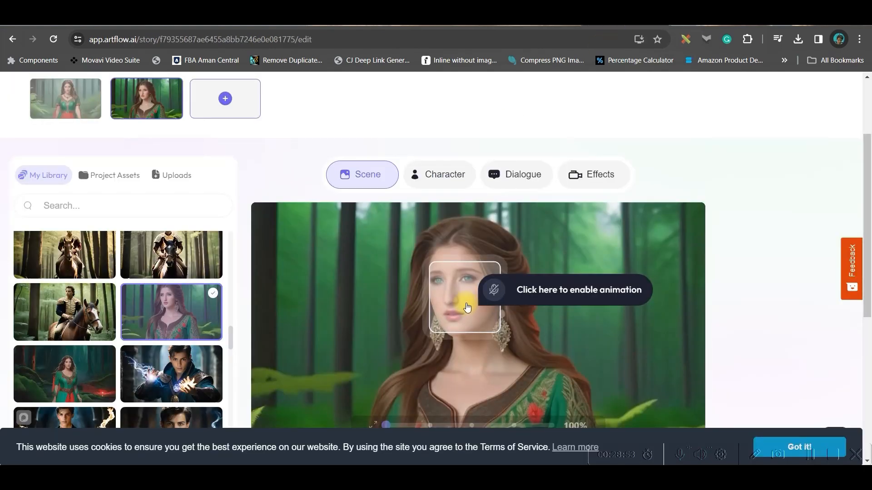
click(496, 293)
scroll(331, 325, down, 4)
click(308, 337)
key(ctrl+v)
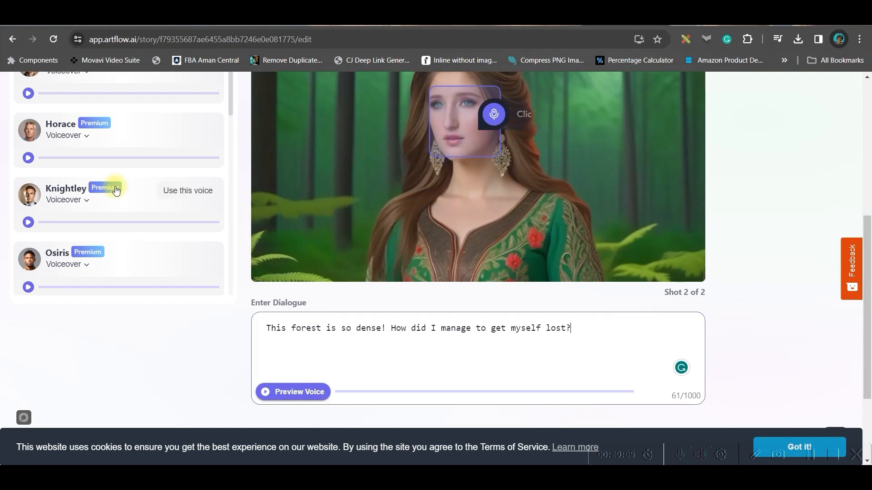
- Assign the premium voice Lydia to the second shot's dialogue and preview it
scroll(109, 182, up, 4)
click(146, 197)
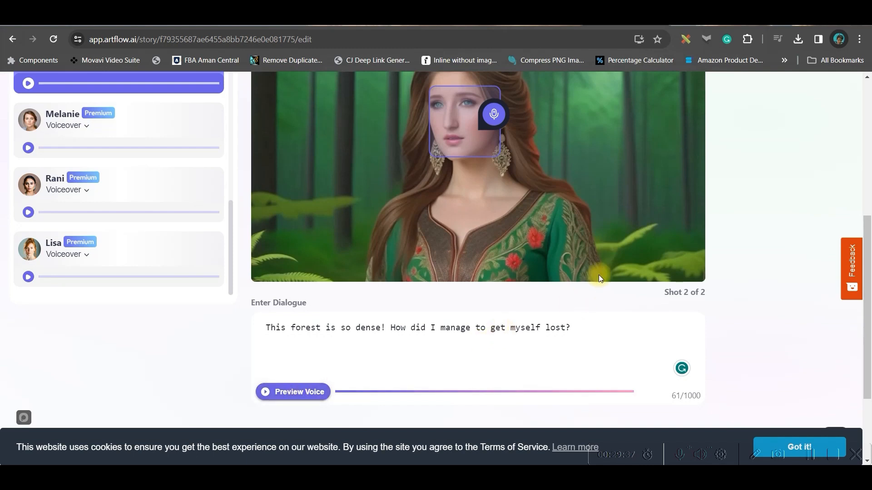
- Add a third shot with the library image of the uniformed man sitting sideways on a brown horse, framed to include his head
scroll(599, 274, up, 6)
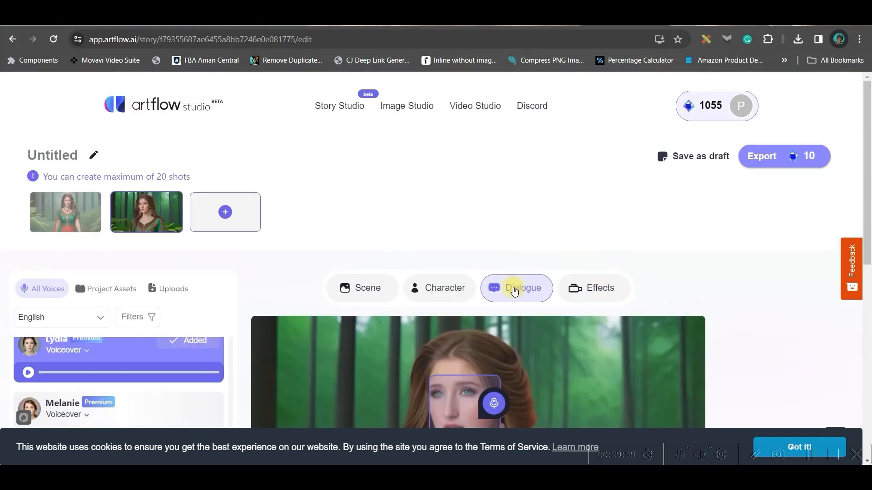
click(225, 214)
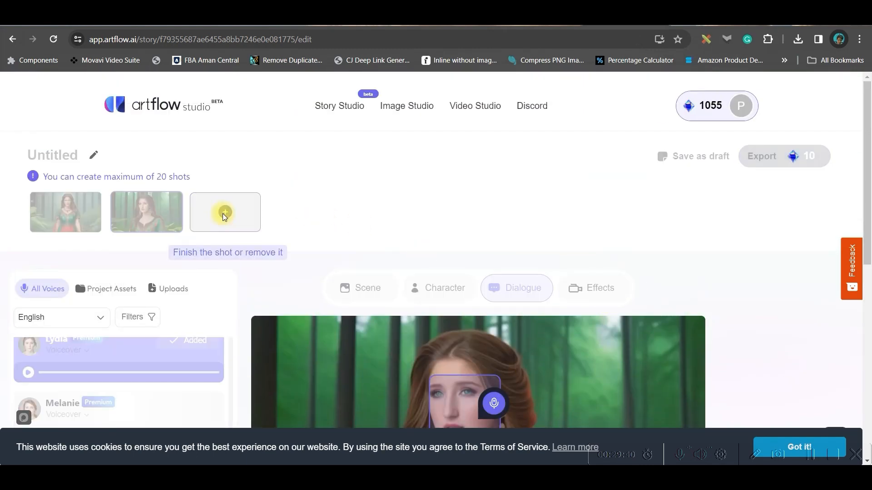
scroll(222, 320, down, 3)
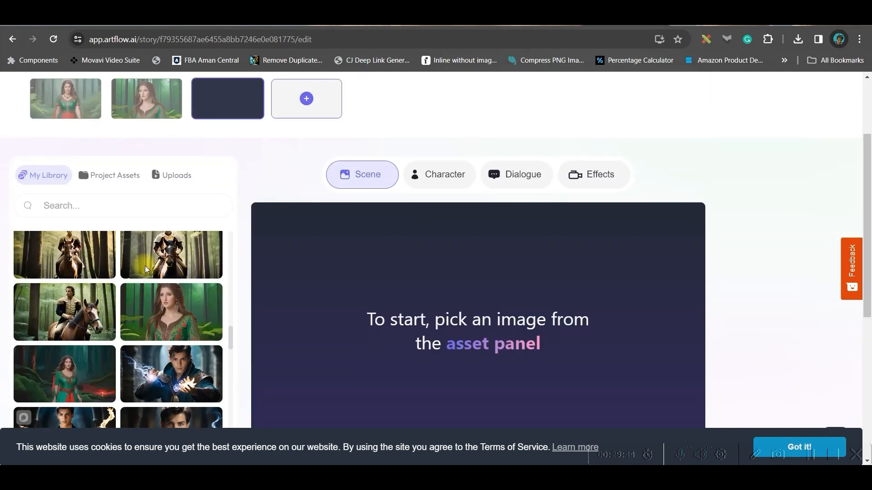
click(63, 309)
scroll(315, 116, up, 3)
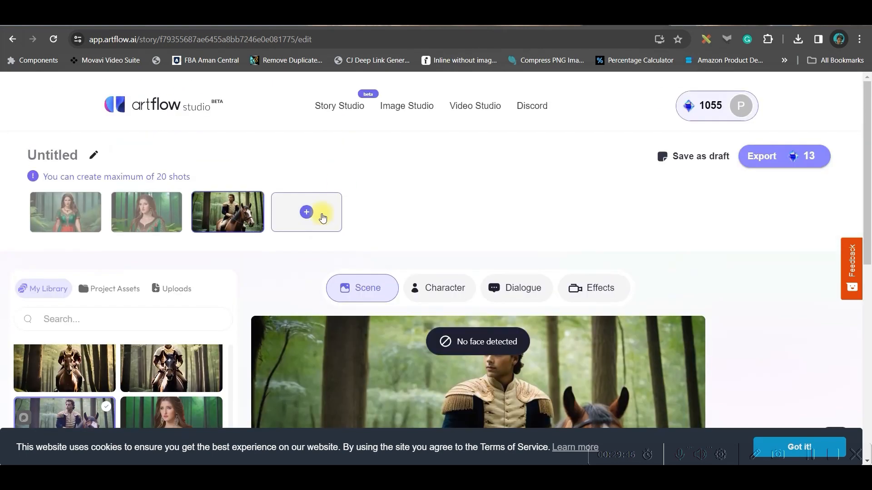
scroll(565, 364, down, 3)
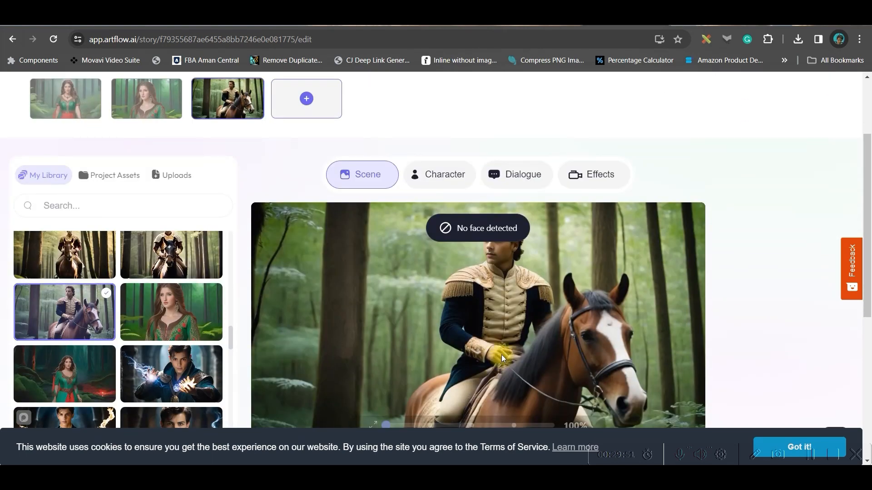
- Set the third shot's camera movement to Right - Left and apply the Warm Glow filter
scroll(502, 355, down, 2)
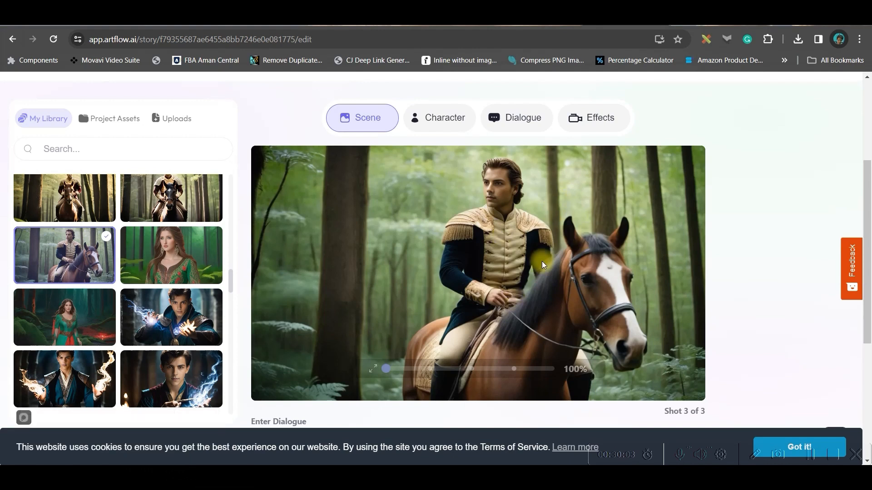
click(601, 119)
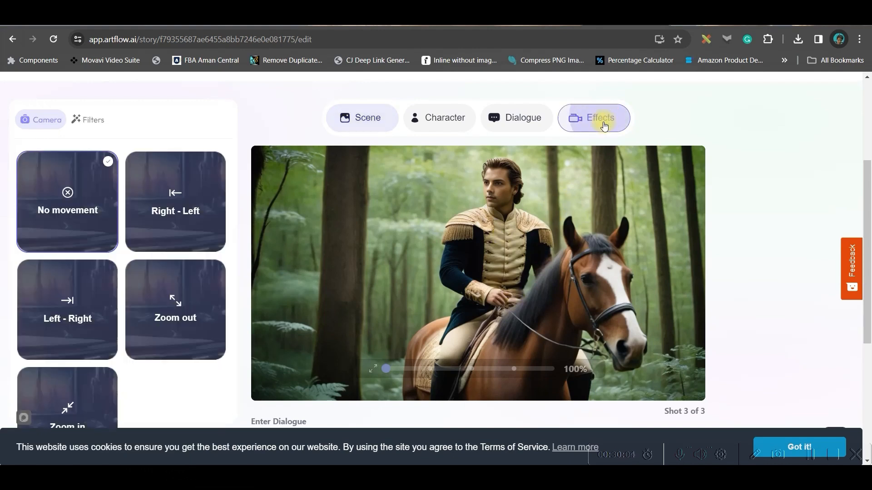
click(171, 201)
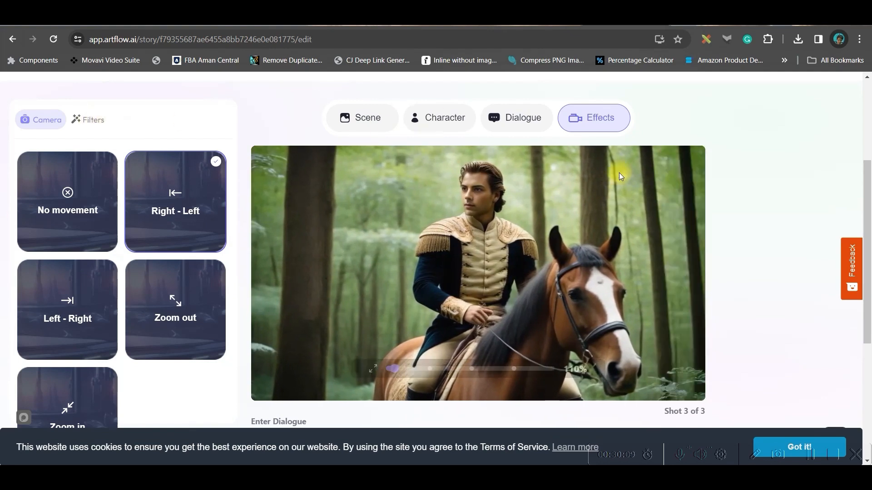
click(91, 119)
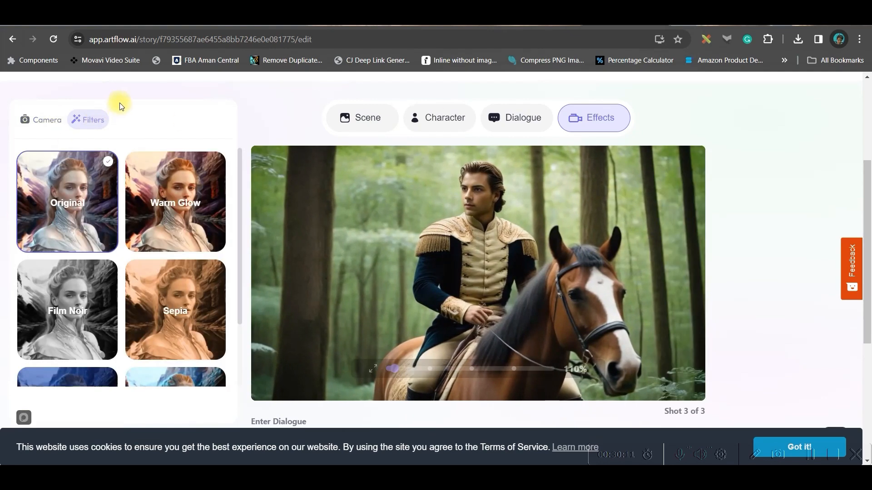
click(177, 200)
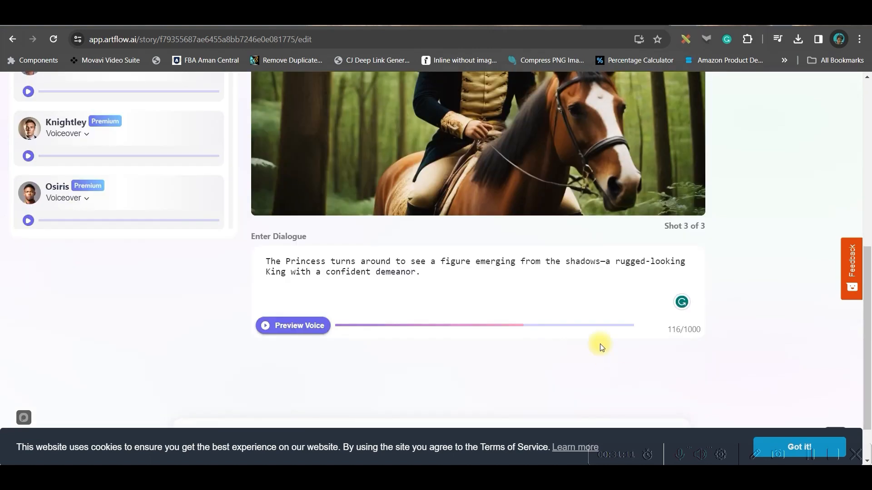
- Set the camera movement of the fourth shot, the young man's close-up, to the option below Left - Right
scroll(600, 344, up, 3)
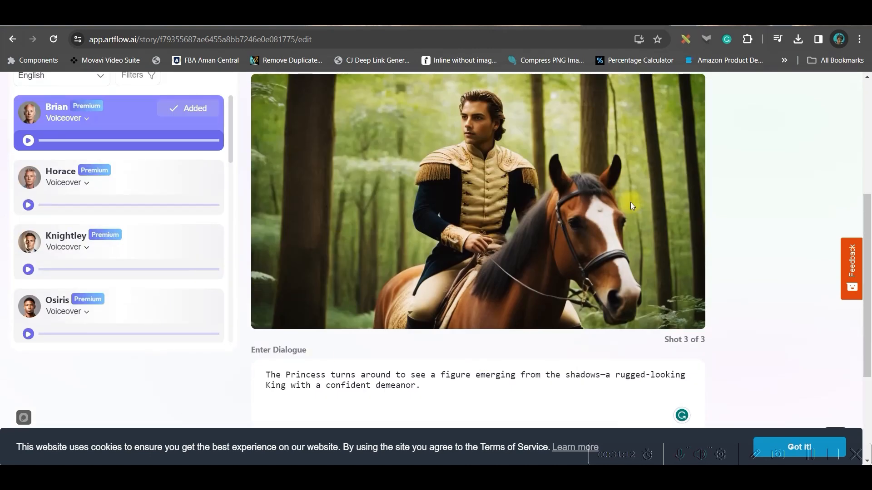
scroll(632, 206, up, 3)
scroll(127, 227, up, 3)
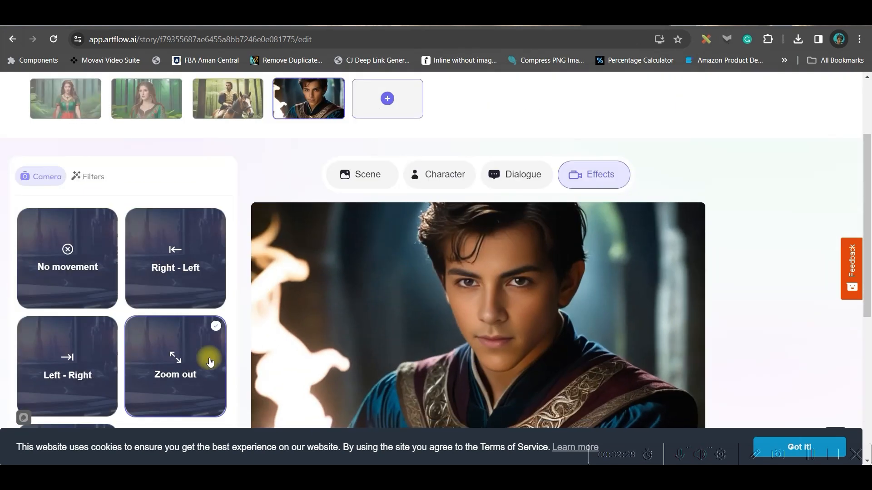
scroll(154, 327, down, 3)
click(101, 305)
scroll(702, 272, up, 5)
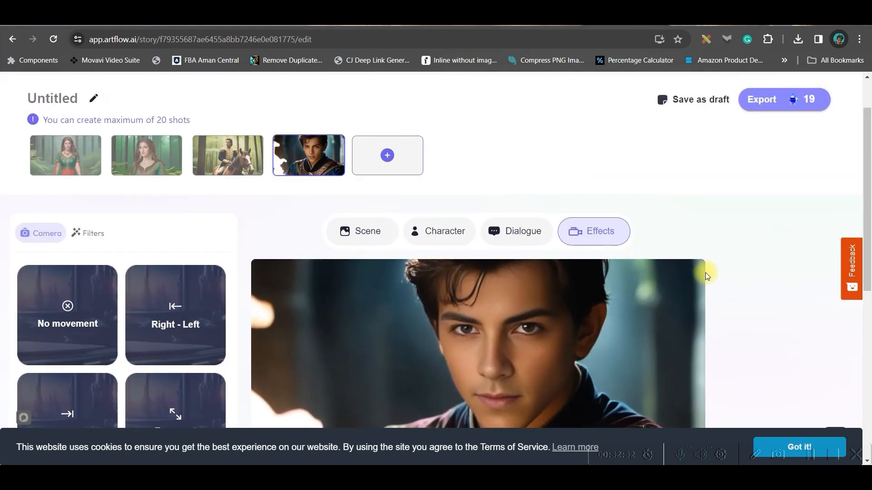
- Start exporting the four-shot story and enter "Princess Sareen" as the video title
scroll(631, 172, down, 2)
scroll(677, 170, up, 4)
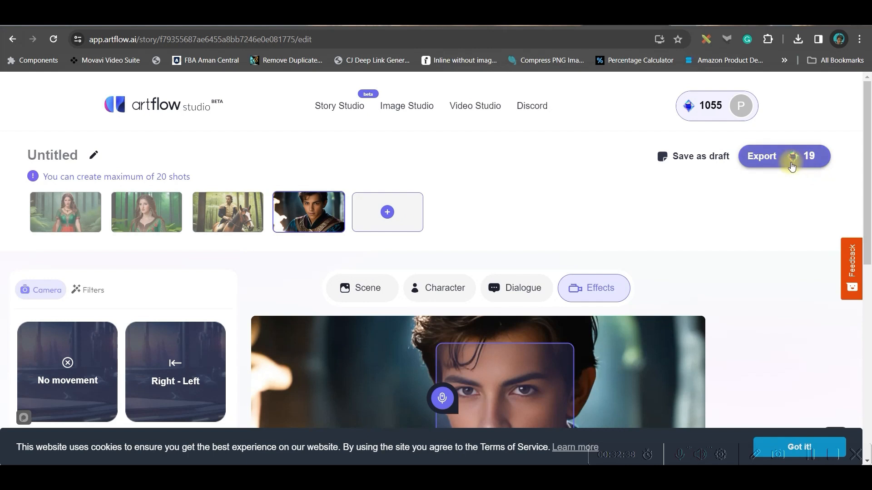
mouse_move(775, 163)
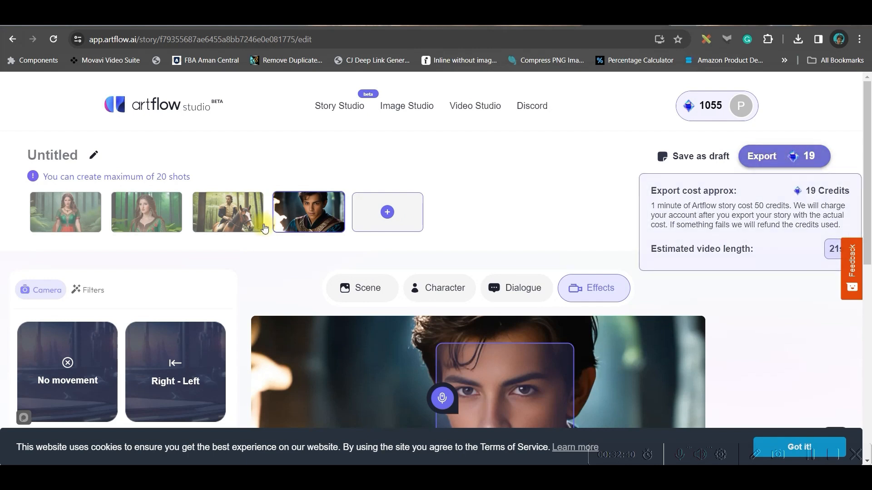
click(761, 158)
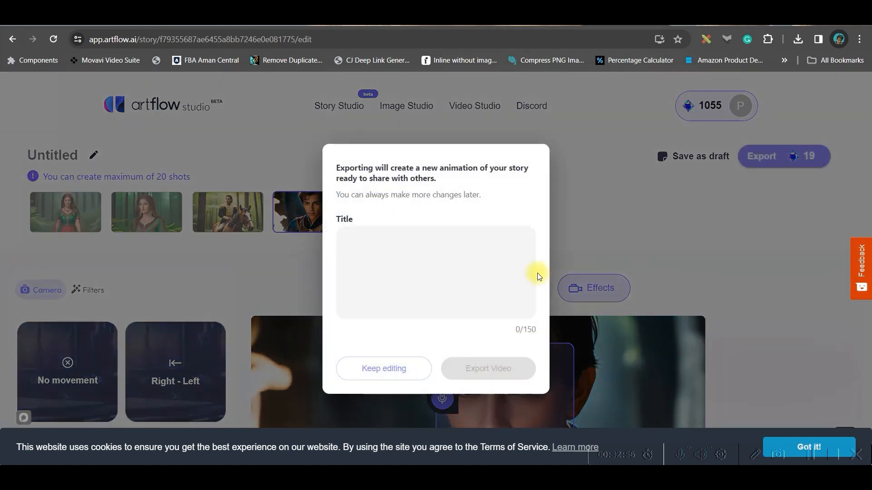
click(371, 255)
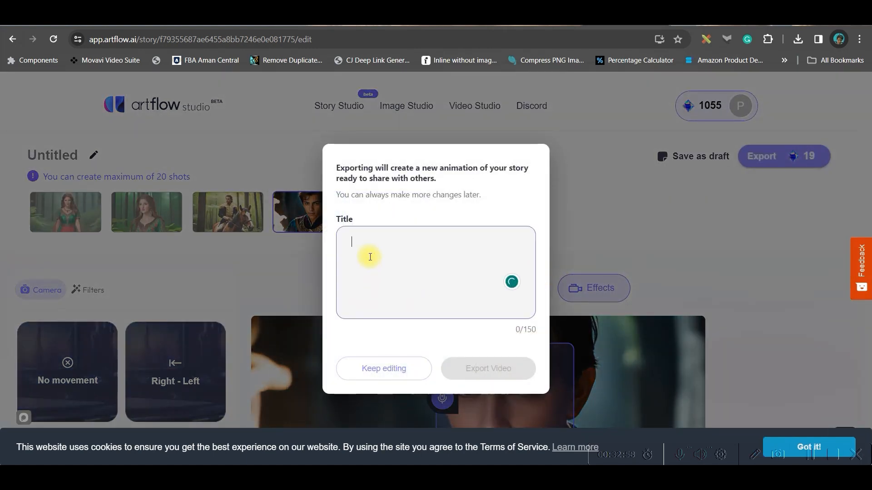
text(Princess Sareen)
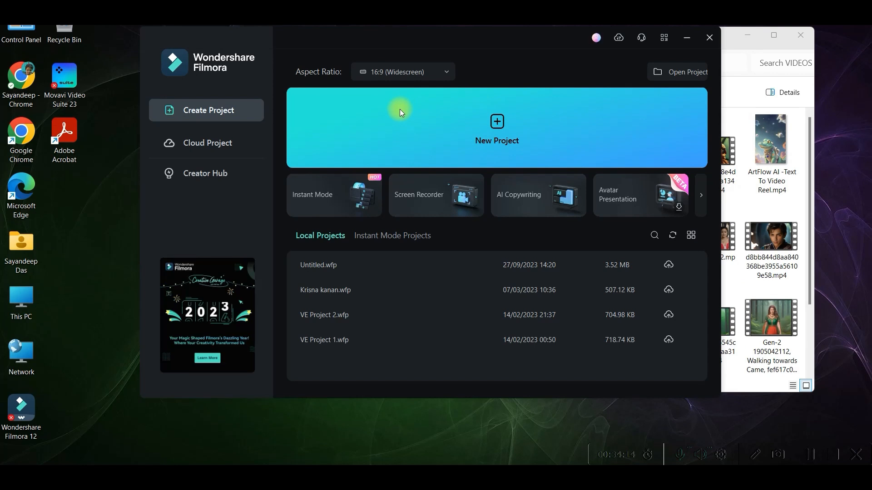
- Switch to Wondershare Filmora, create a new project and import the story clips from the VIDEOS folder, leaving out the ArtFlow AI reel
click(497, 121)
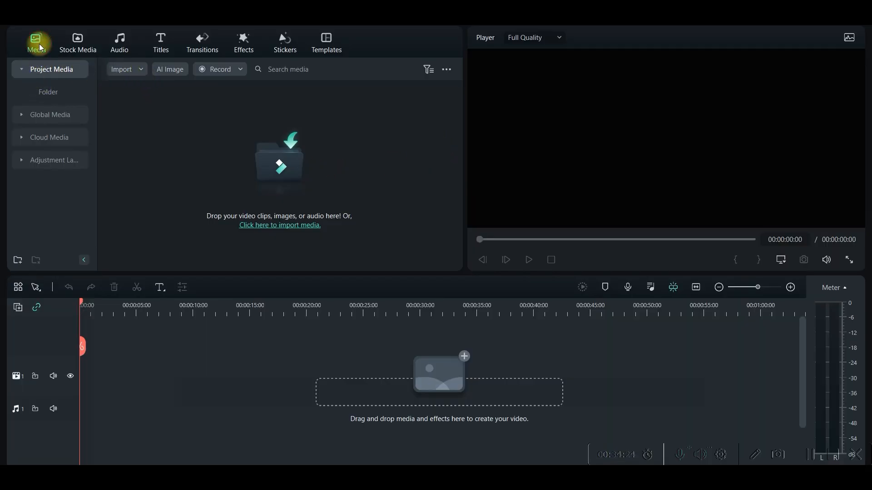
click(122, 68)
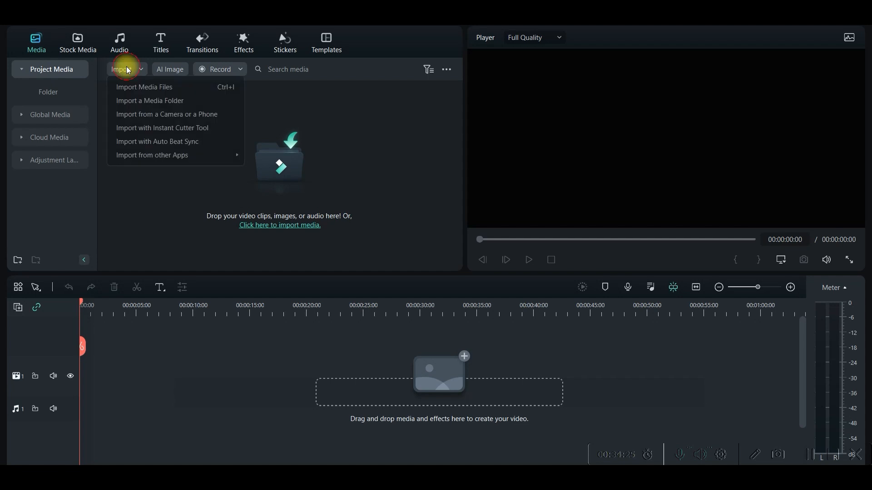
click(149, 86)
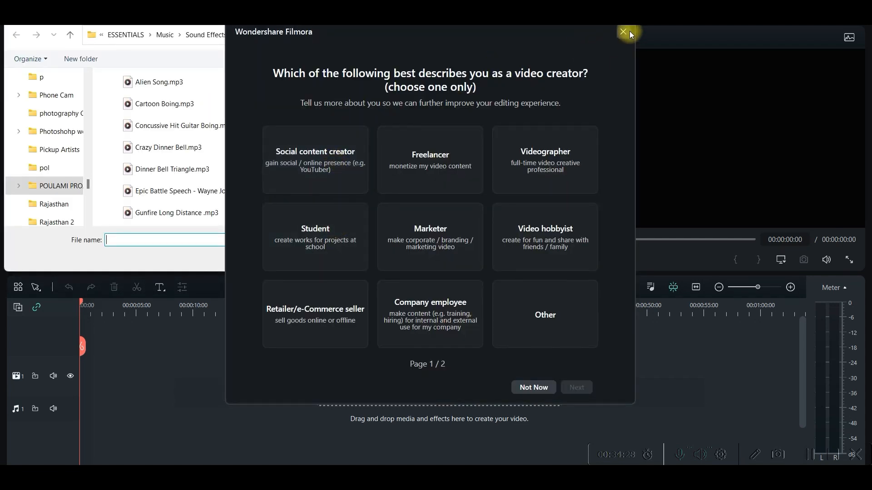
click(623, 32)
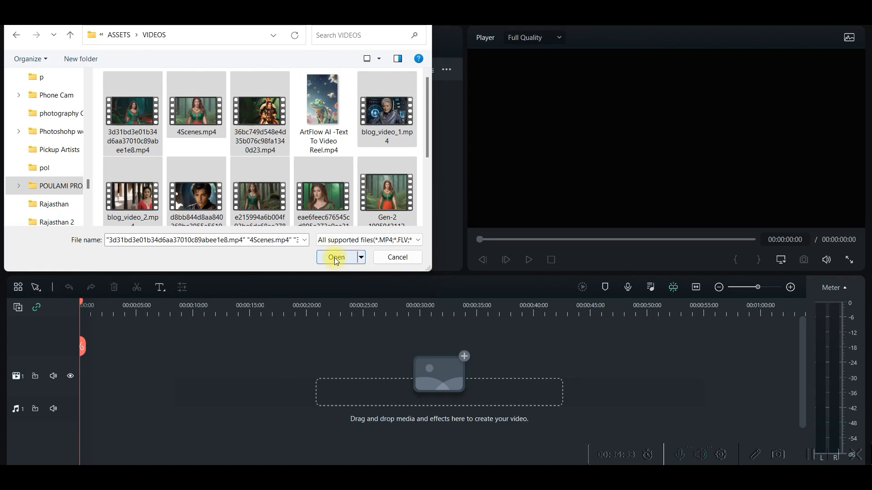
click(336, 258)
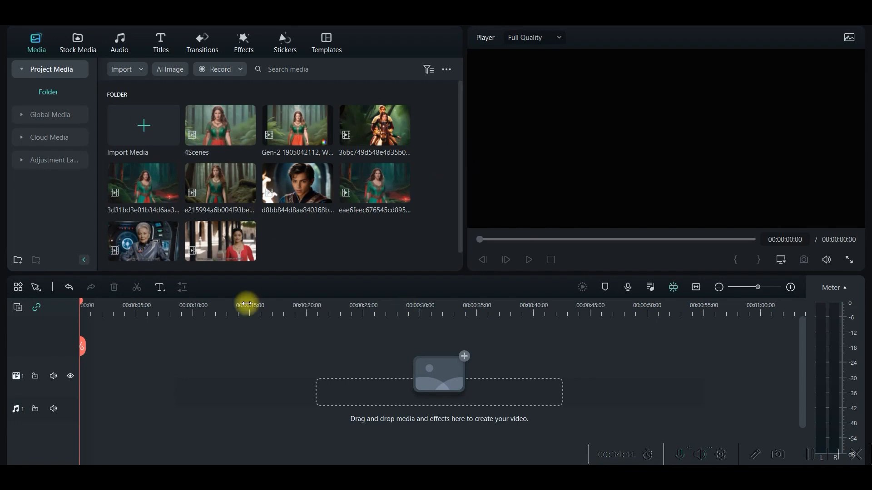
- Place the d8bb844d clip at the start of the video track, followed directly by the 36bc749d clip
drag(295, 189, 75, 383)
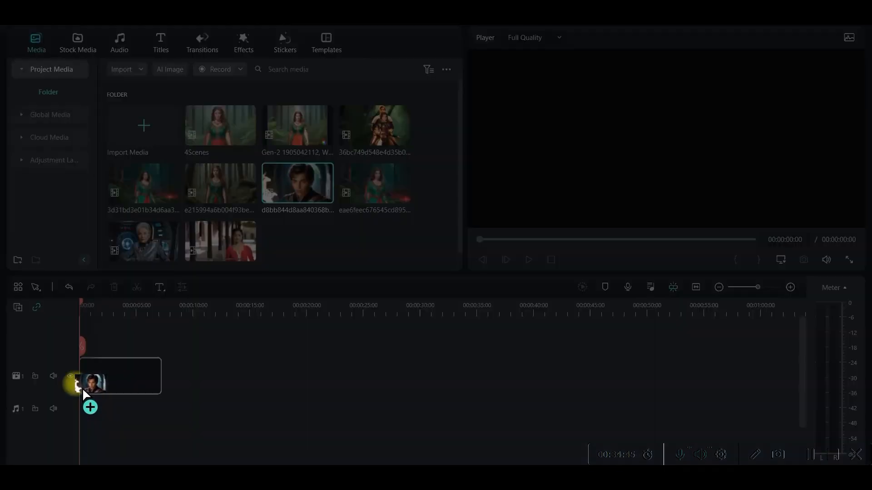
click(554, 150)
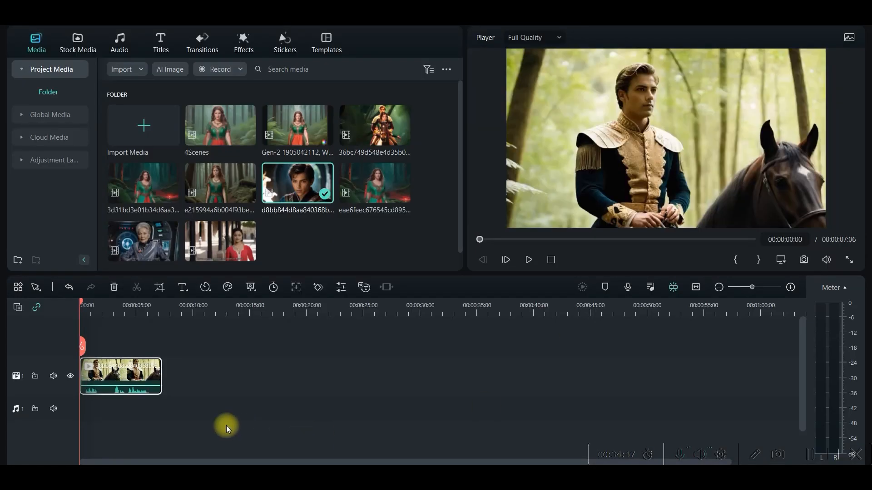
drag(367, 130, 195, 375)
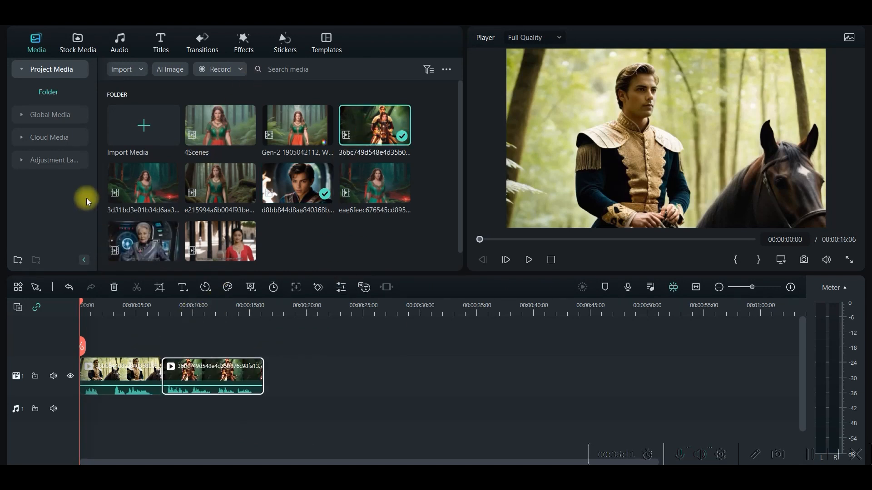
- Switch to Pixabay in the browser, search the sound effects for "horse running" and download Single Horse Galopp
click(85, 43)
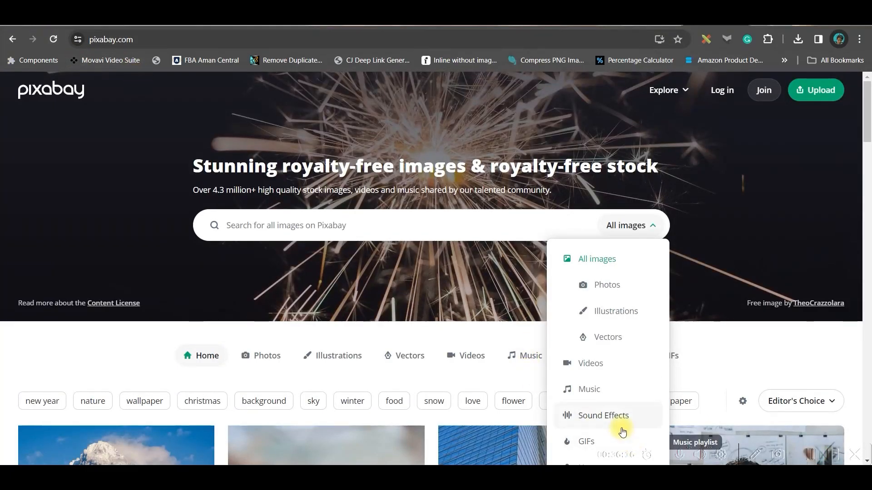
click(596, 421)
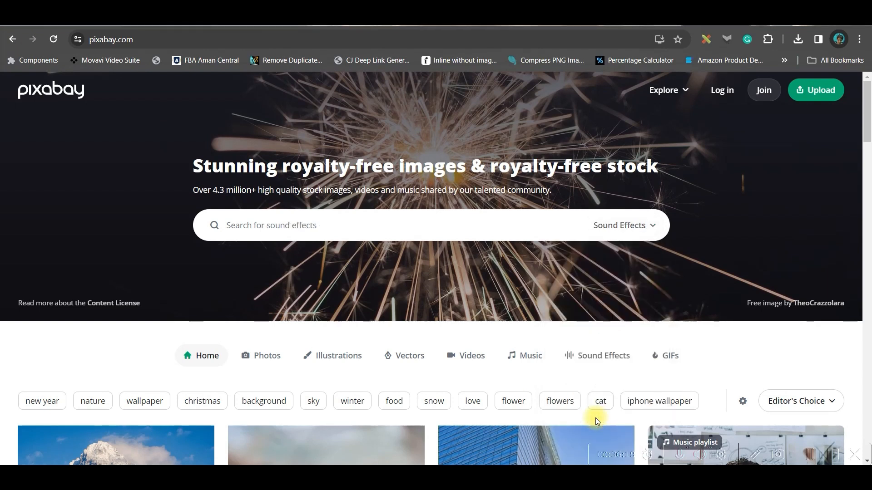
click(656, 228)
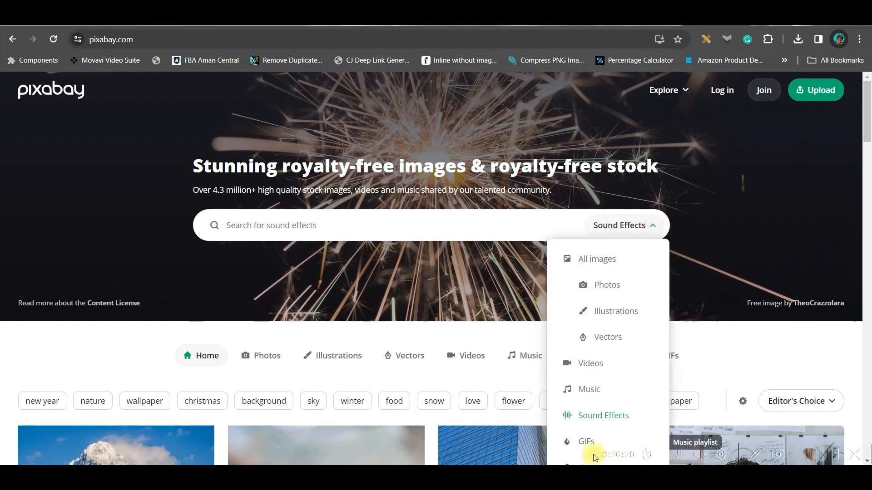
click(595, 415)
click(346, 225)
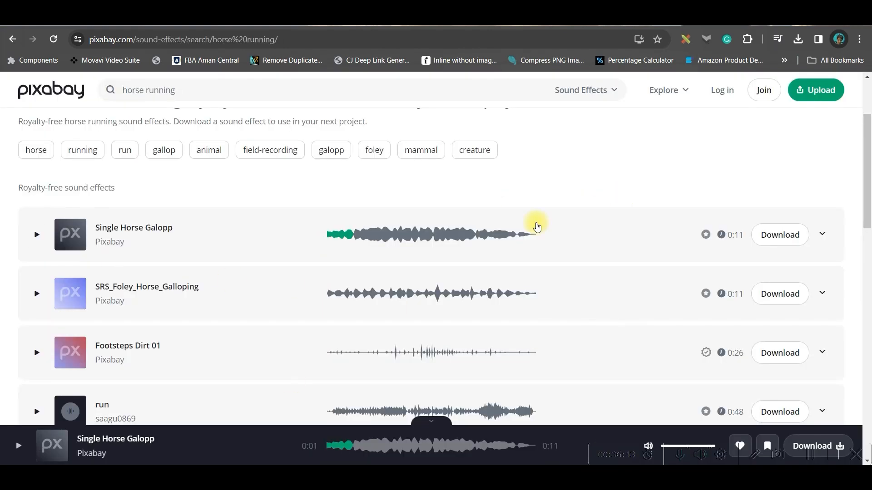
click(795, 233)
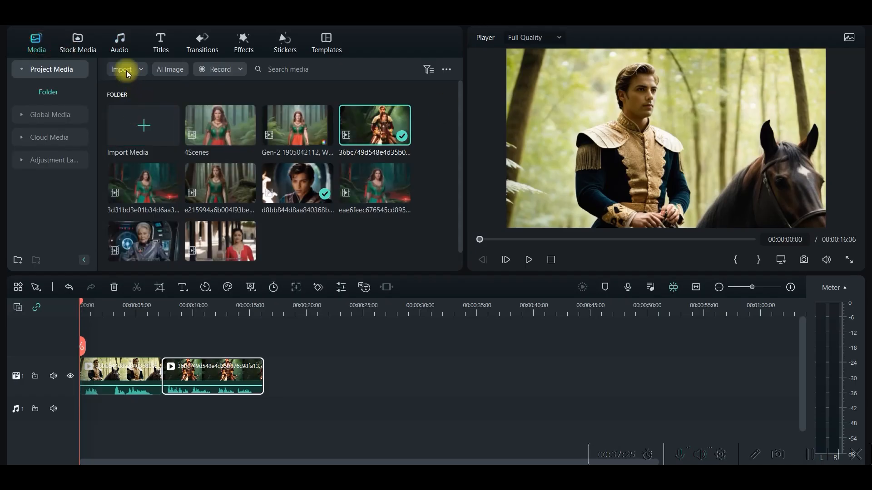
- Switch to Filmora and import single-horse-galopp-6152 (1).mp3 from the E:\ folder into the project media
click(132, 119)
drag(86, 181, 88, 82)
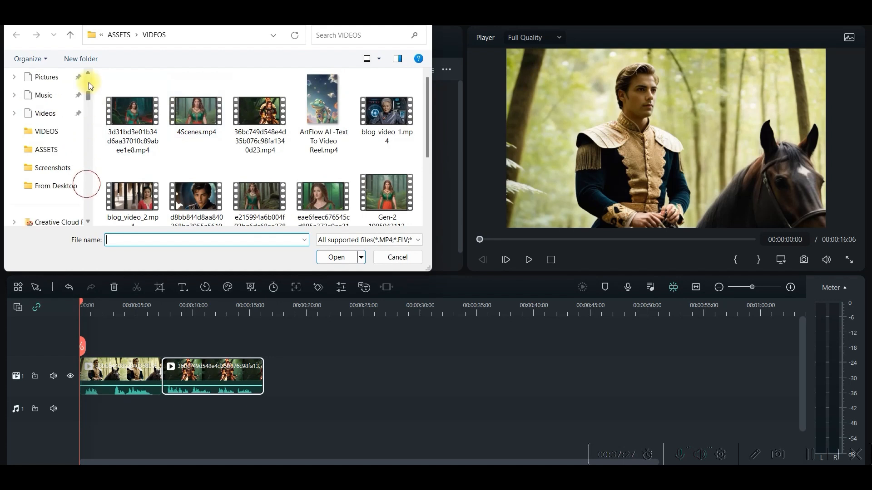
click(77, 169)
click(137, 116)
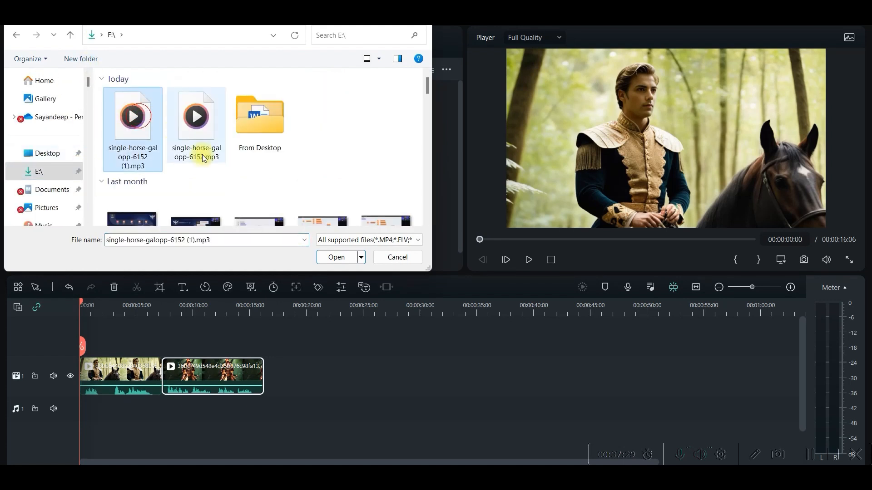
click(338, 257)
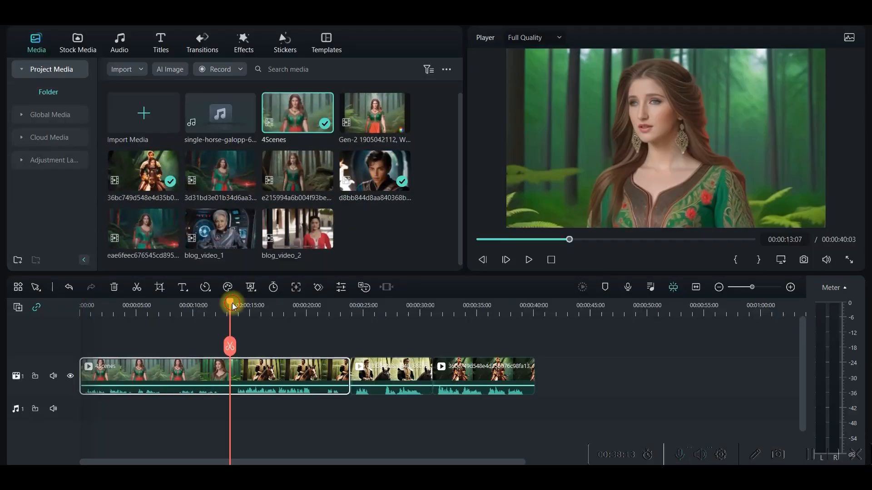
- Place the horse gallop sound on the audio track, starting at about 12 seconds under the 4Scenes clip
mouse_move(230, 305)
mouse_down()
mouse_move(220, 309)
mouse_move(227, 307)
mouse_up()
drag(220, 112, 218, 413)
drag(227, 301, 216, 303)
- Set the horse gallop sound's fade-in to 0.36 s and open its speed ramping options
double_click(302, 412)
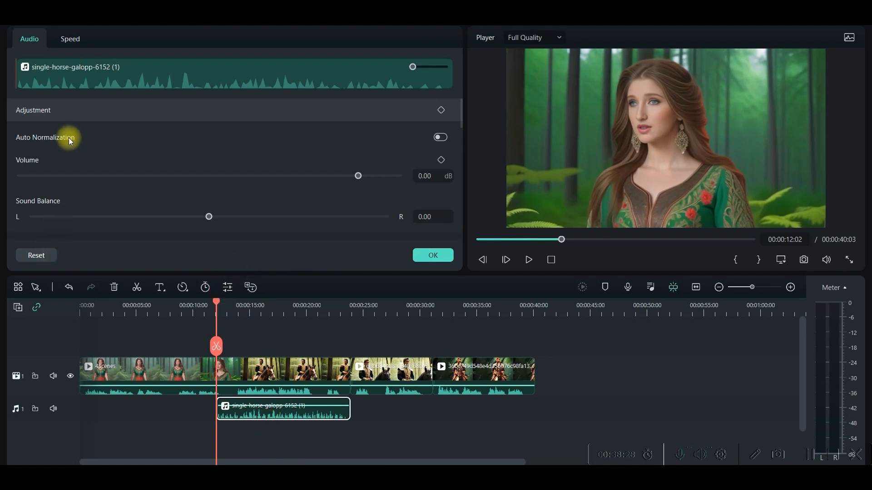
scroll(70, 144, down, 2)
drag(21, 189, 32, 189)
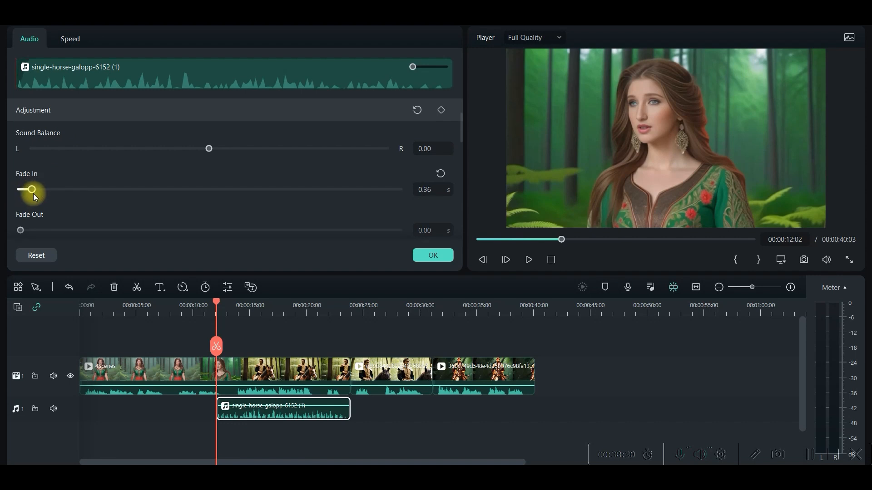
click(71, 40)
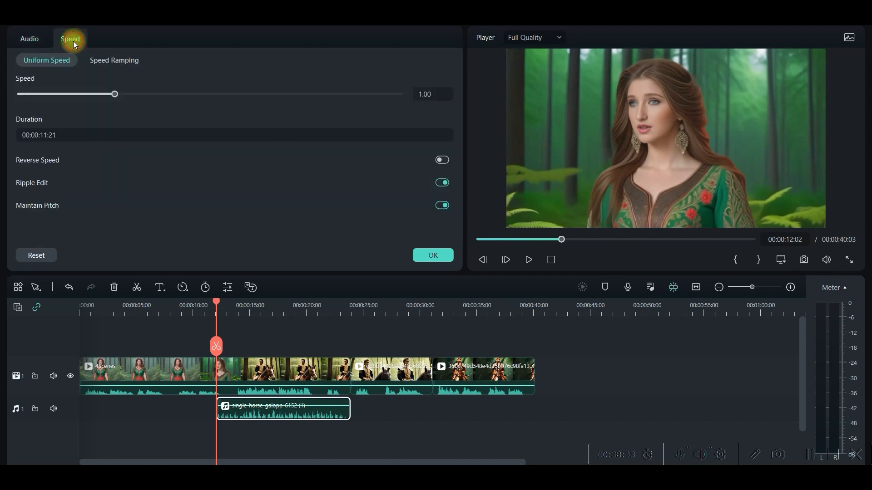
click(113, 62)
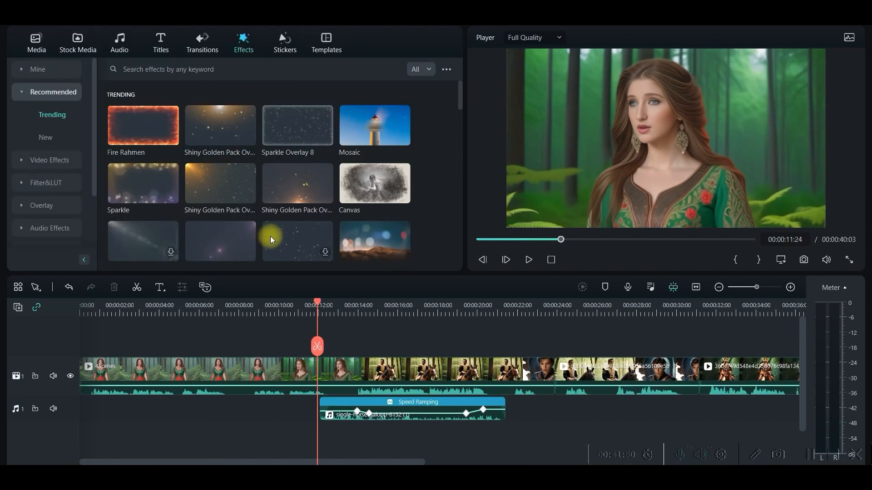
- Add the Shiny Golden Pack overlay with the upper-left golden glow above the start of the 4Scenes clip and keyframe its opacity at 32%
drag(208, 176, 96, 336)
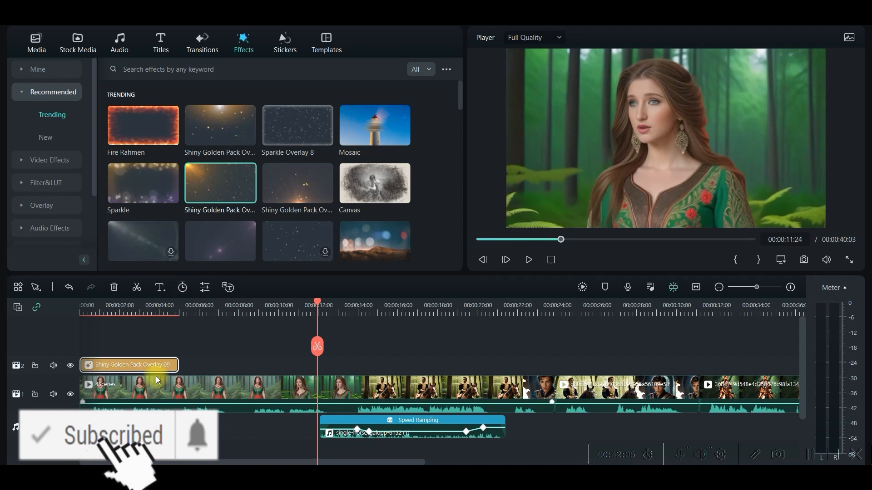
click(204, 287)
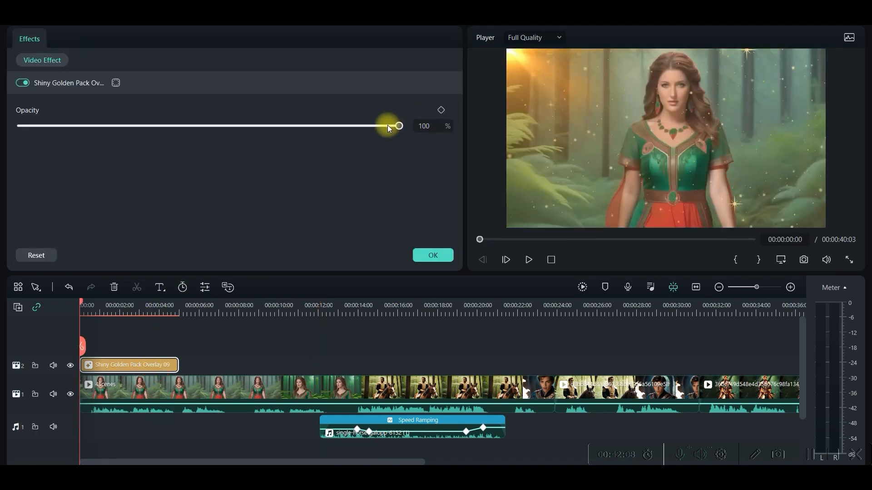
drag(394, 127, 273, 135)
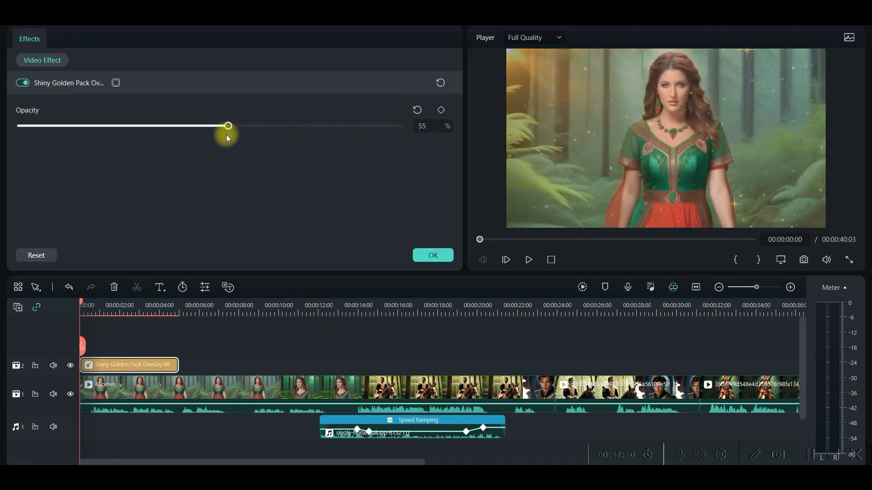
drag(210, 136, 296, 140)
click(442, 110)
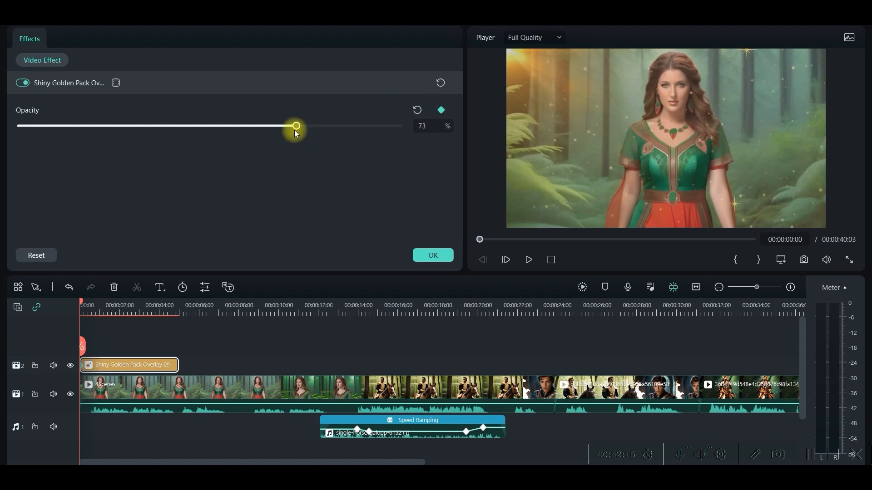
drag(249, 130, 132, 133)
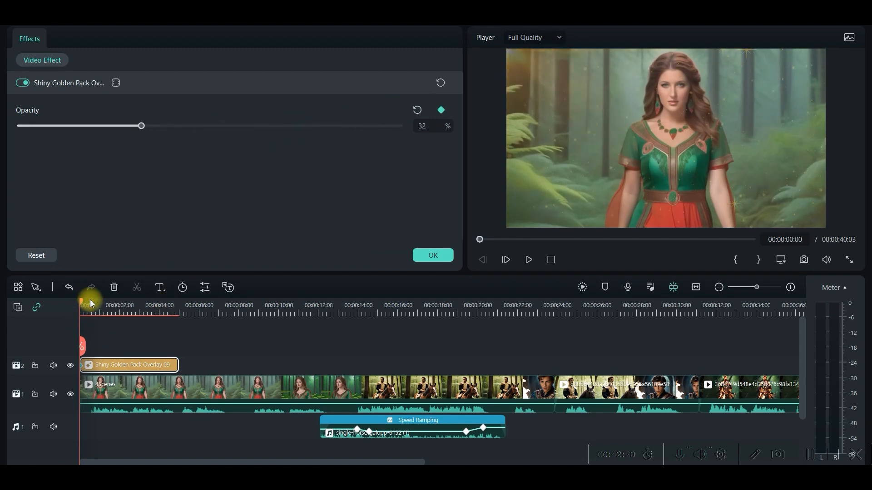
- Extend the golden overlay effect on the timeline to end at about 13 seconds
drag(83, 307, 100, 305)
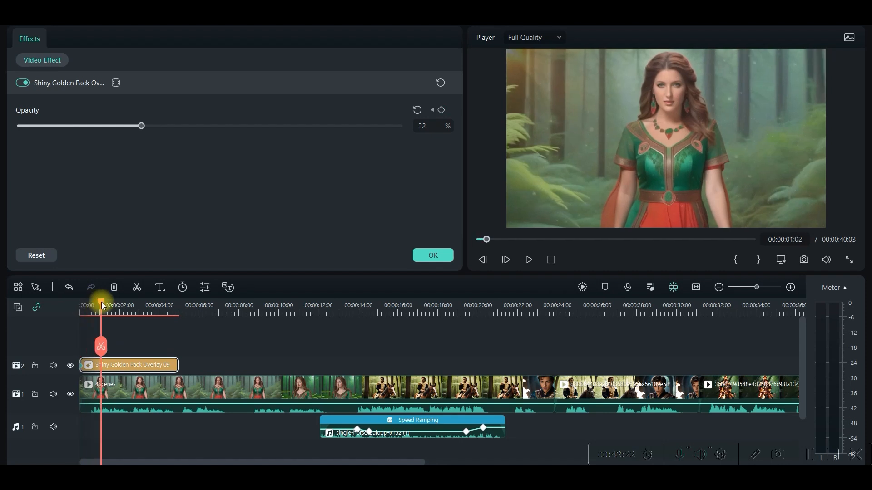
drag(175, 363, 338, 365)
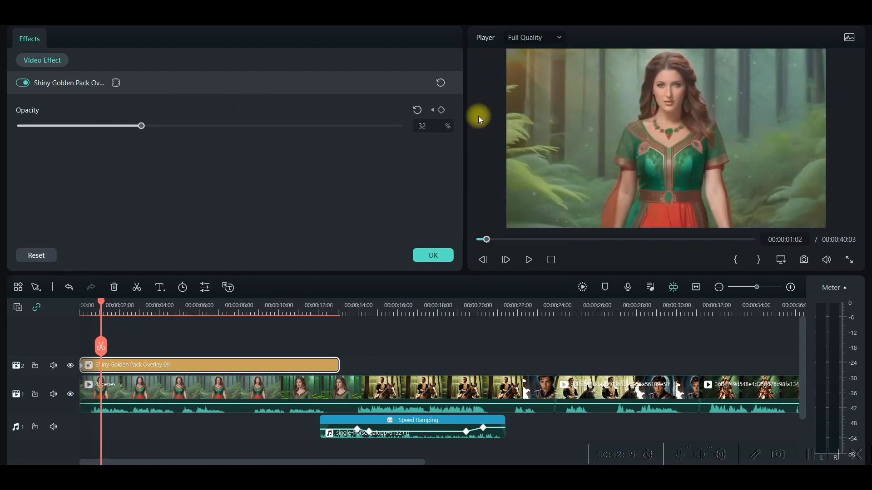
- Keyframe the Shiny Golden Pack overlay's opacity at 37% at 00:00:01:02 and 46% at 00:00:02:11
click(441, 110)
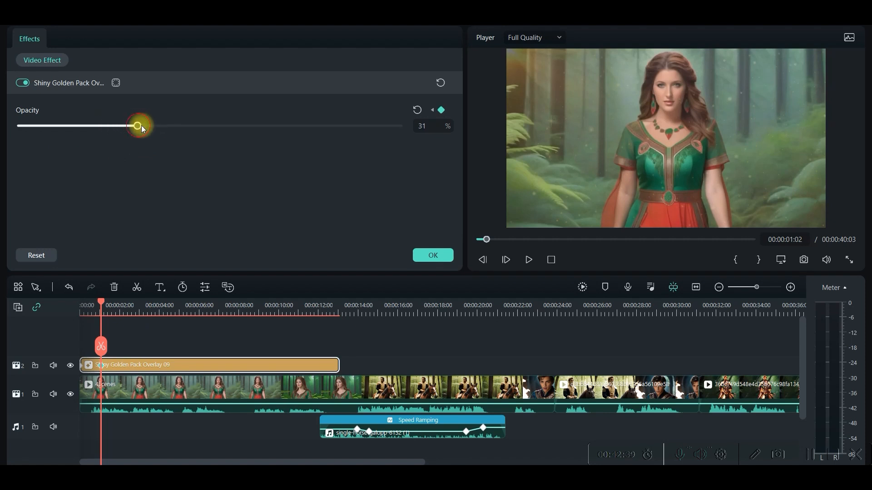
drag(159, 134, 160, 136)
drag(106, 307, 128, 303)
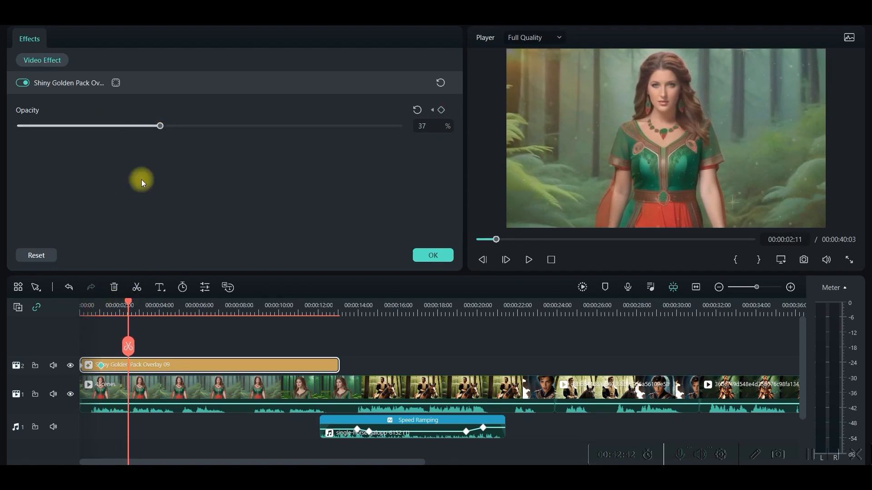
click(442, 110)
drag(162, 131, 194, 131)
- Keyframe the golden overlay's opacity at 54% at 00:00:04:11 and 64% at 00:00:06:03
drag(130, 311, 170, 315)
click(440, 111)
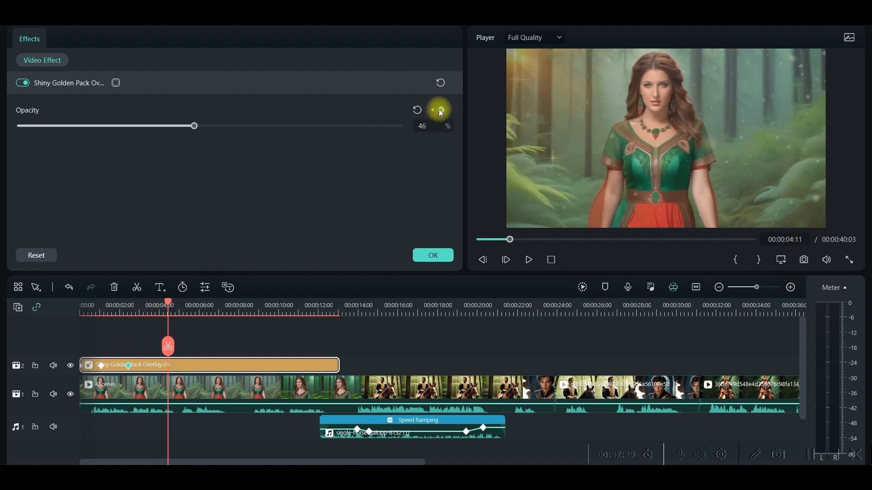
drag(197, 127, 224, 125)
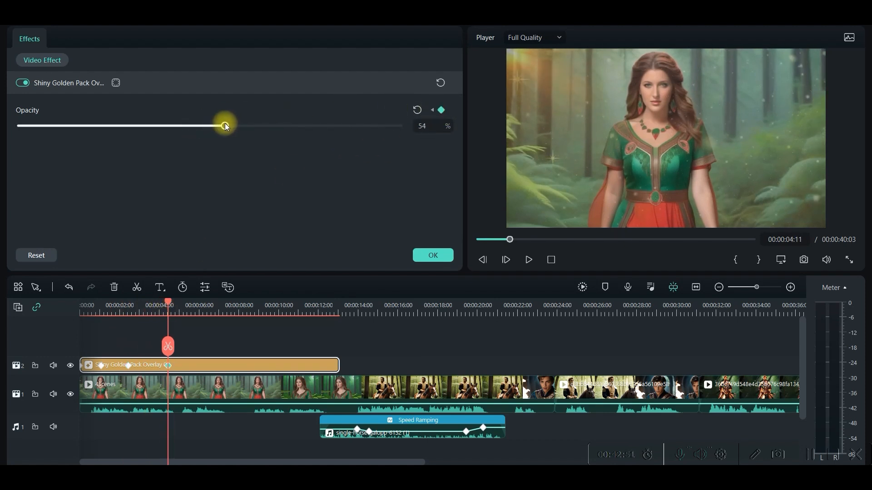
drag(170, 305, 201, 305)
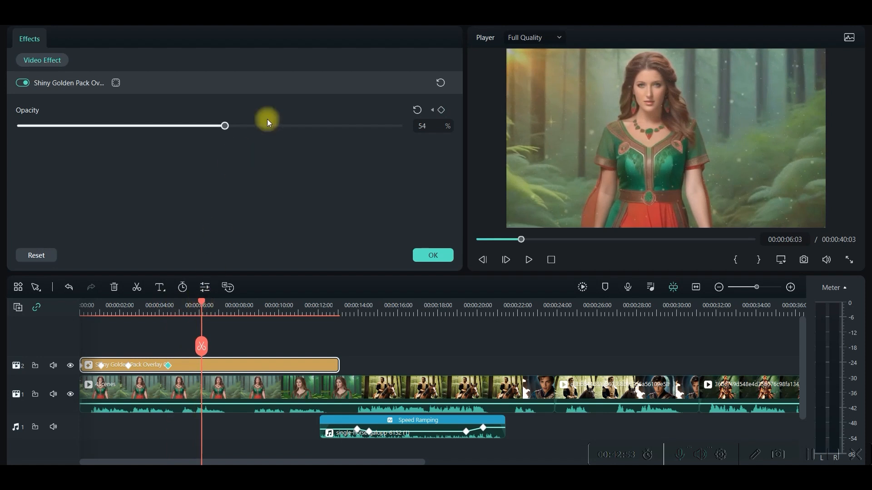
drag(225, 127, 262, 127)
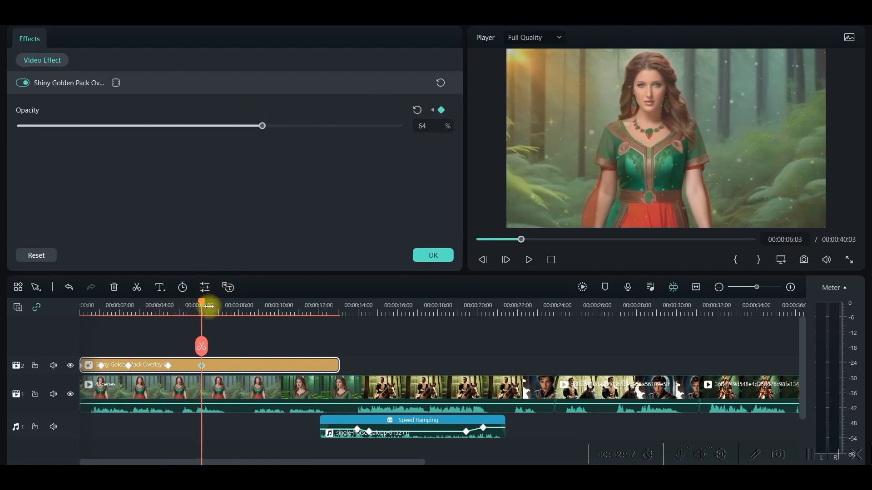
drag(203, 305, 236, 259)
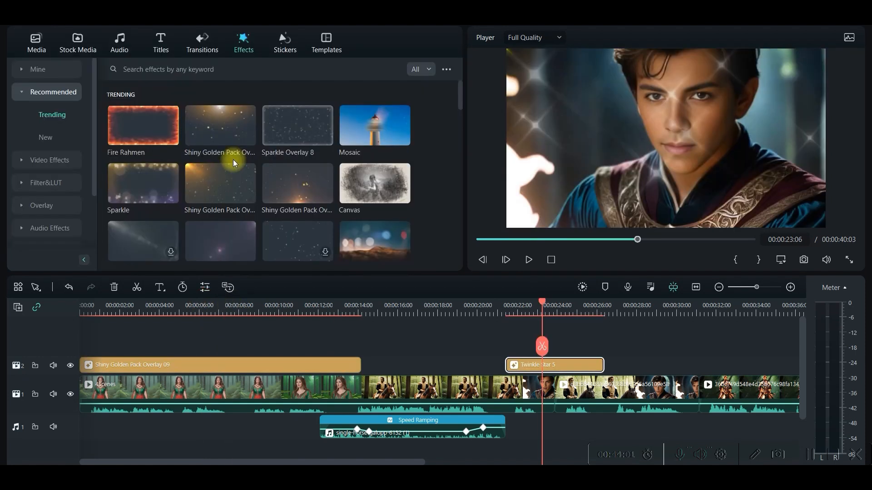
- Place the blue-and-orange Cinematic Dissolve Effect sticker on the track above the last clip, starting at 00:00:31:03
click(285, 41)
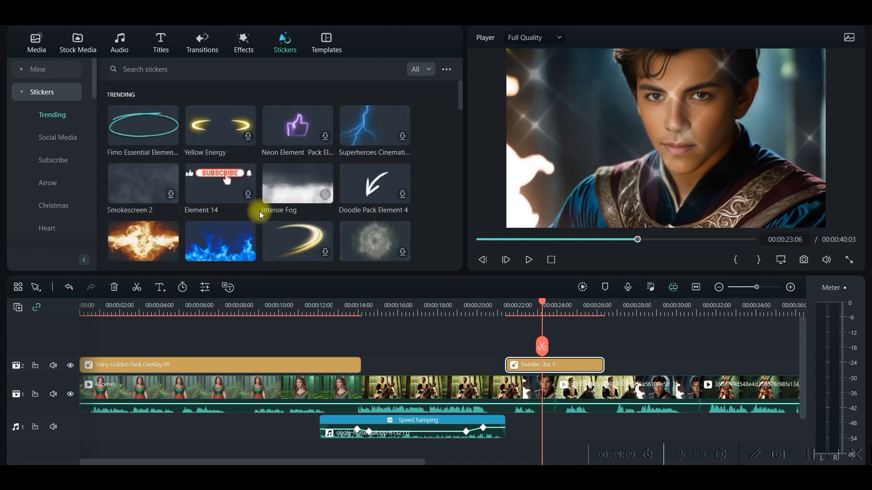
scroll(260, 211, down, 2)
scroll(218, 177, down, 5)
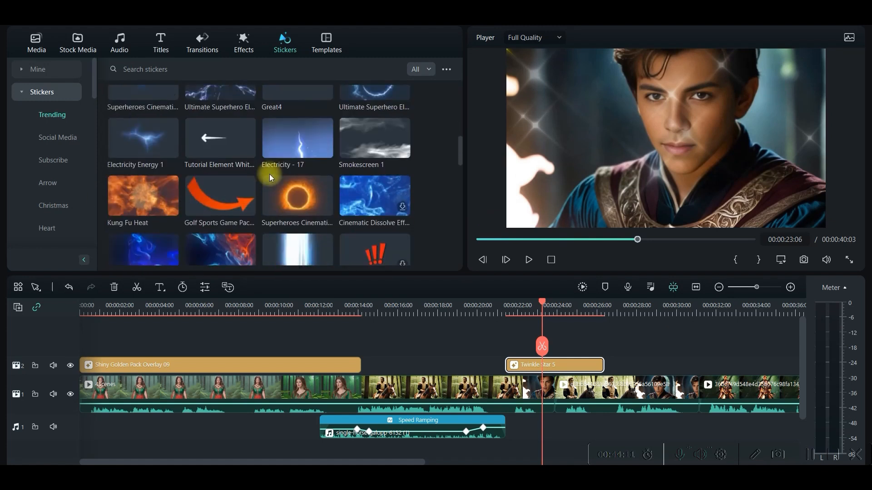
scroll(172, 199, down, 3)
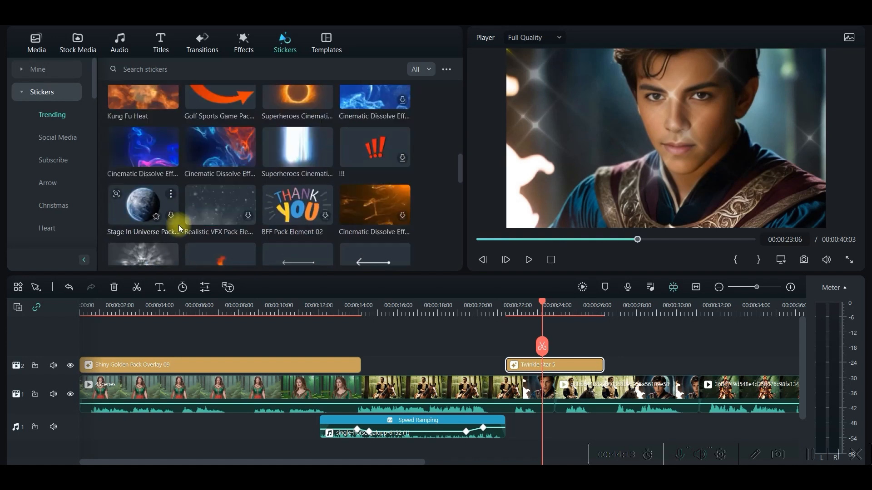
scroll(235, 165, up, 2)
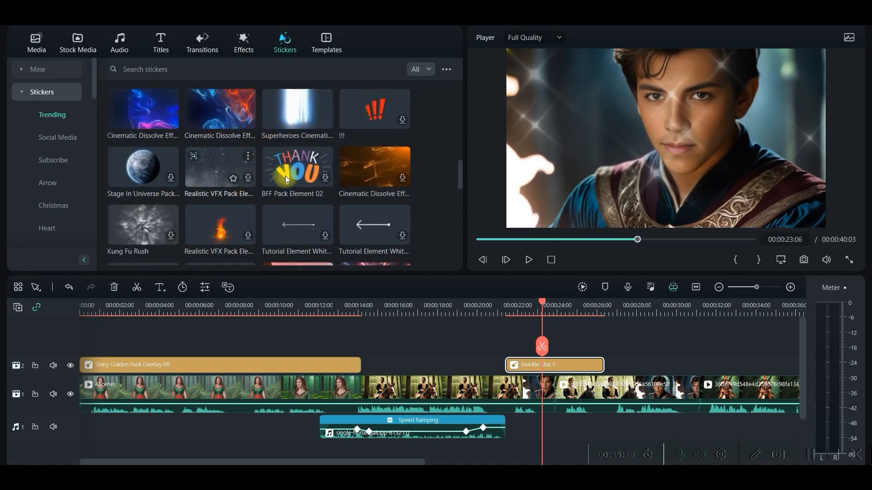
drag(228, 170, 715, 360)
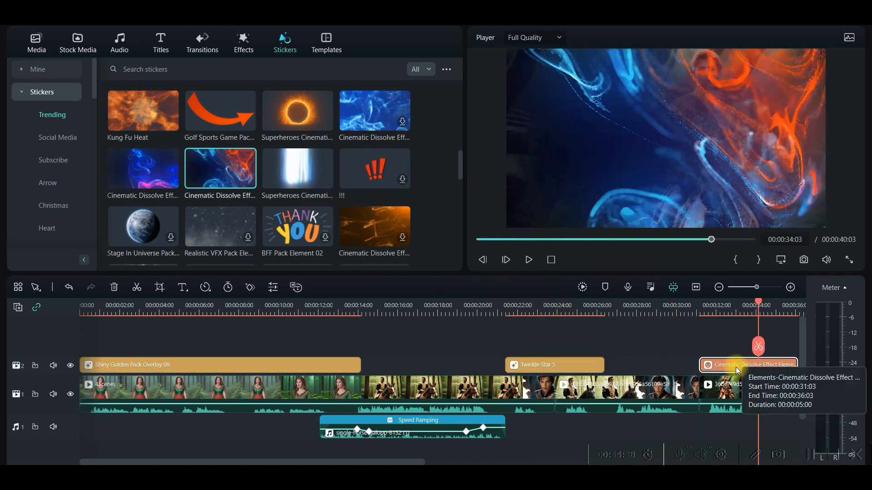
- Lower the Cinematic Dissolve sticker's opacity to 36.88% and preview the blend over the horse-riding couple
click(736, 367)
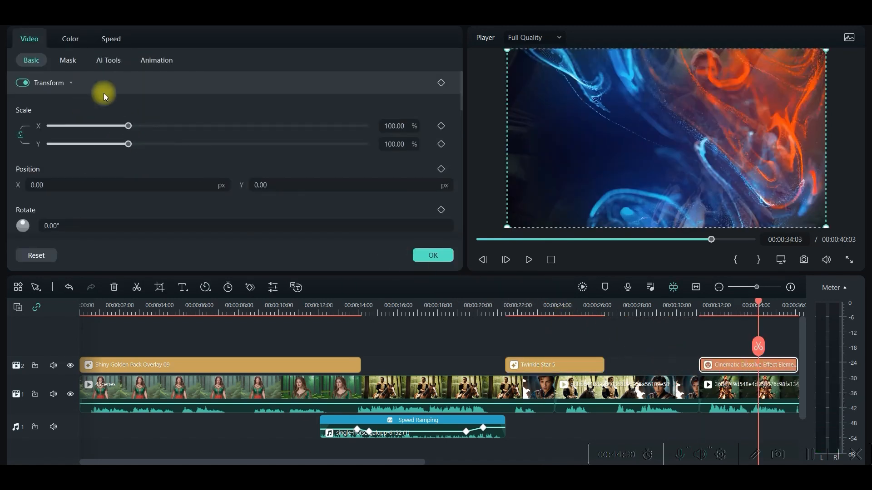
scroll(83, 180, down, 4)
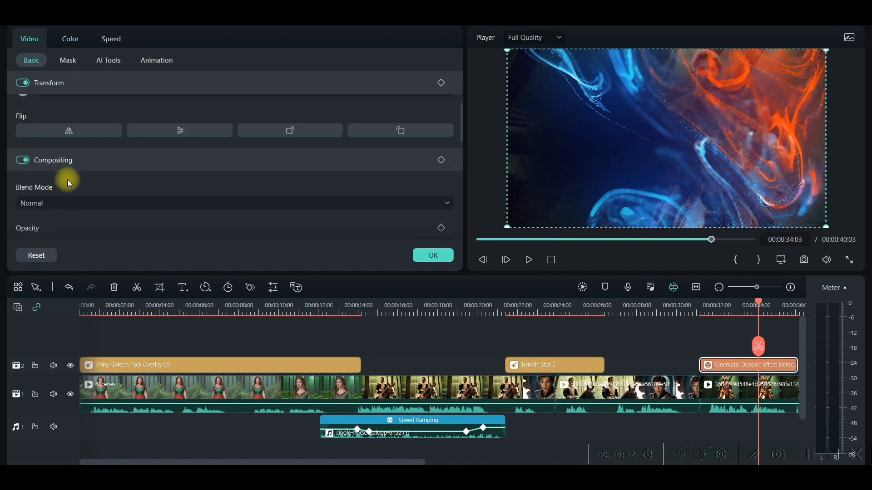
scroll(68, 183, down, 2)
drag(394, 177, 246, 176)
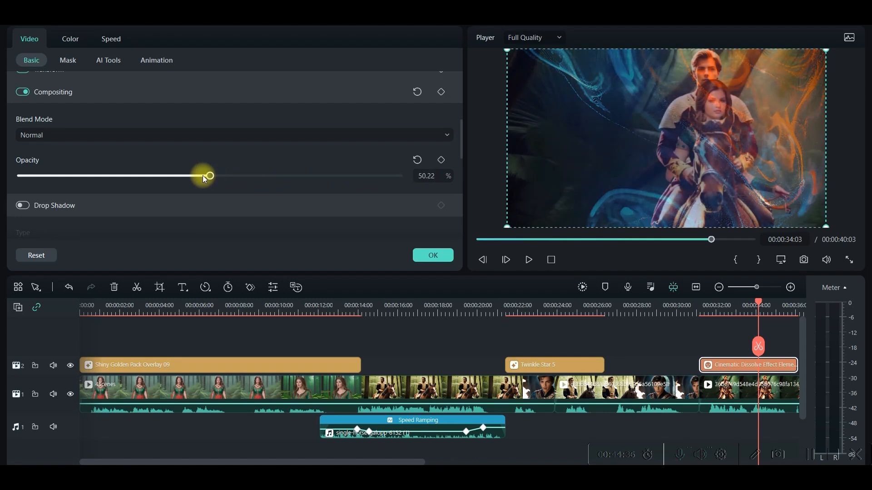
drag(168, 180, 160, 178)
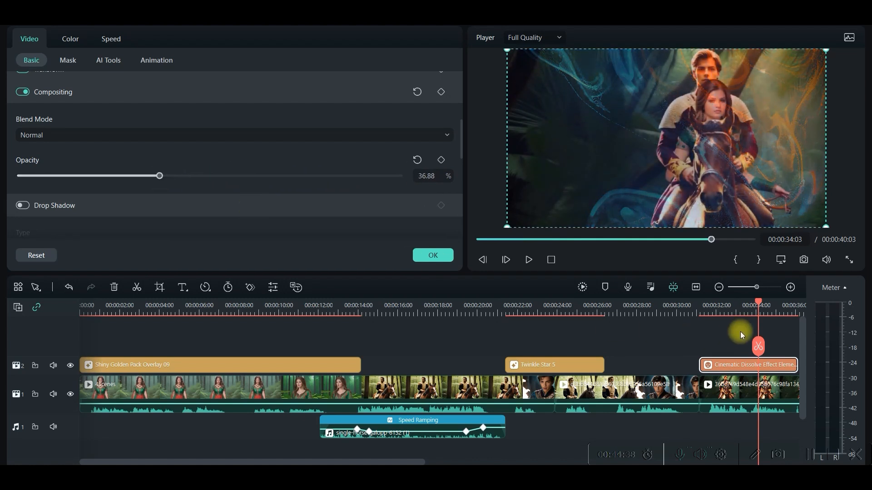
drag(760, 307, 770, 305)
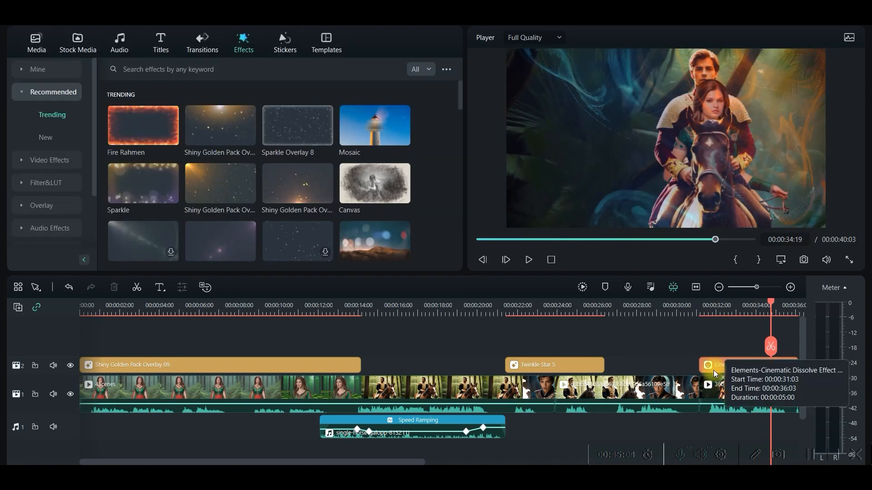
- Add the Butterfly Wave Scrawler transition between the last two clips, shorten it slightly, and render the timeline preview
click(200, 41)
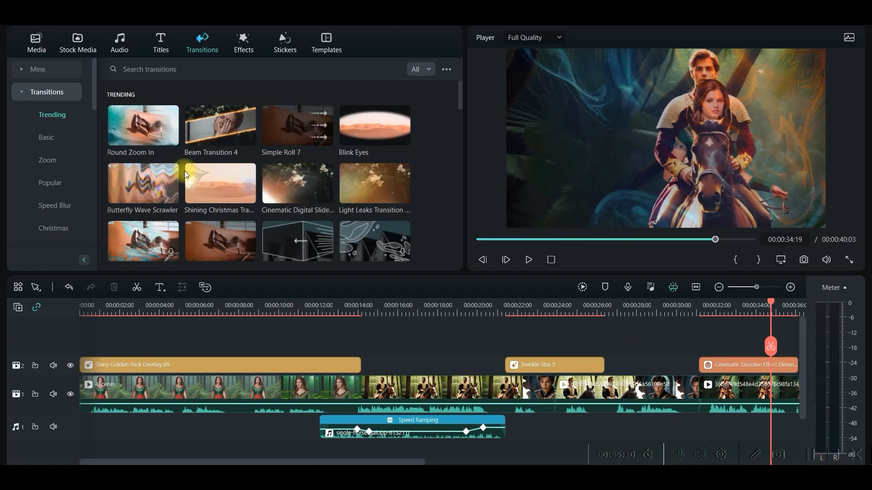
drag(135, 179, 699, 394)
drag(775, 310, 653, 309)
mouse_move(679, 393)
mouse_down()
mouse_move(672, 393)
mouse_move(687, 393)
mouse_up()
click(584, 288)
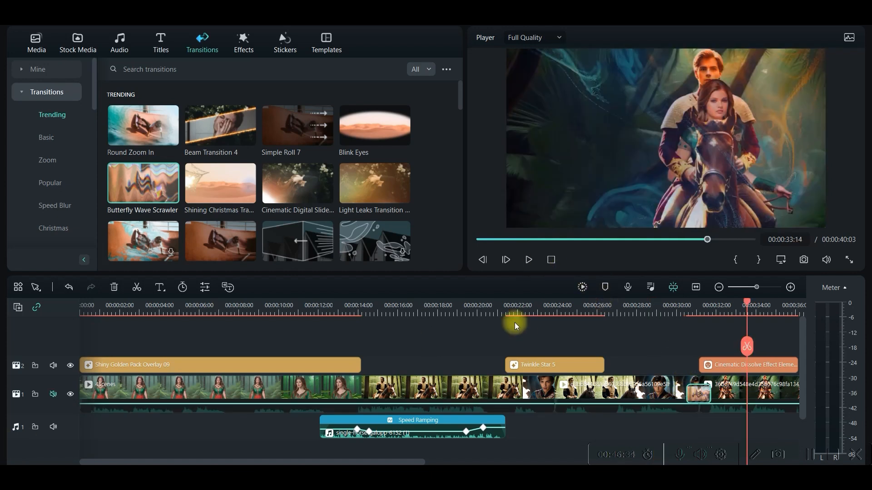
- Open the local export settings, view the save folder chooser, and set the MP4 export quality to Higher
click(765, 26)
click(525, 121)
click(551, 132)
click(554, 144)
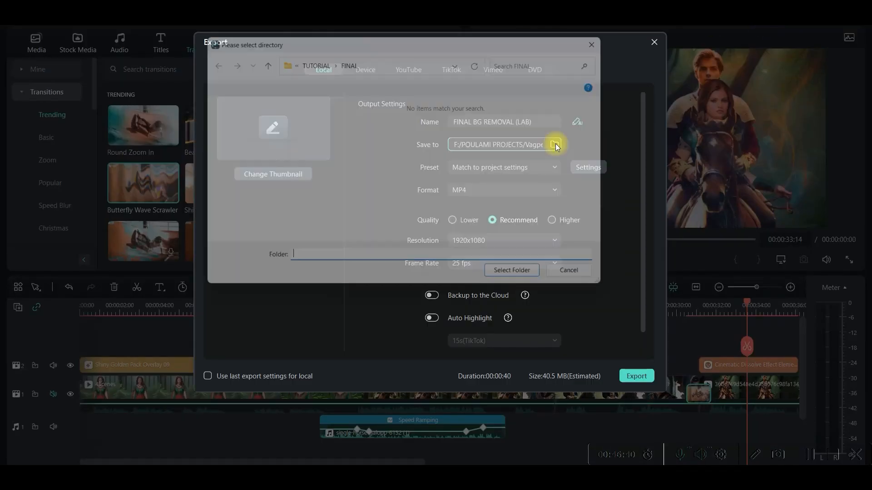
click(608, 37)
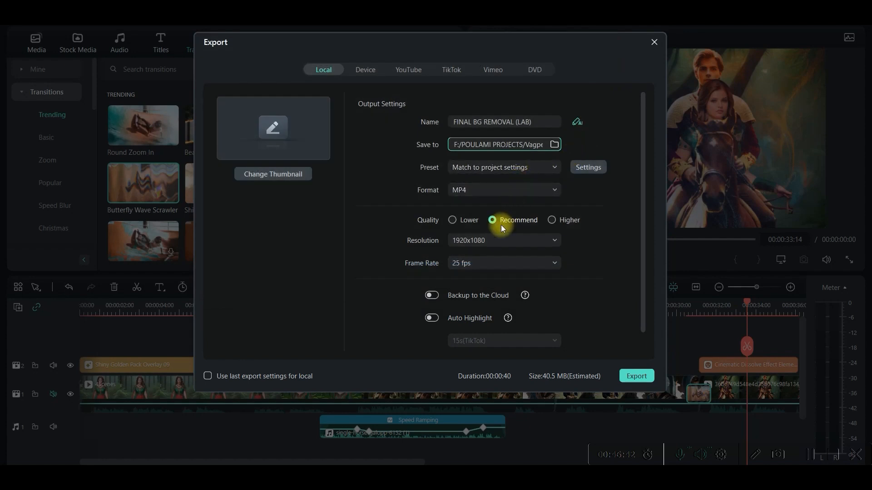
click(552, 220)
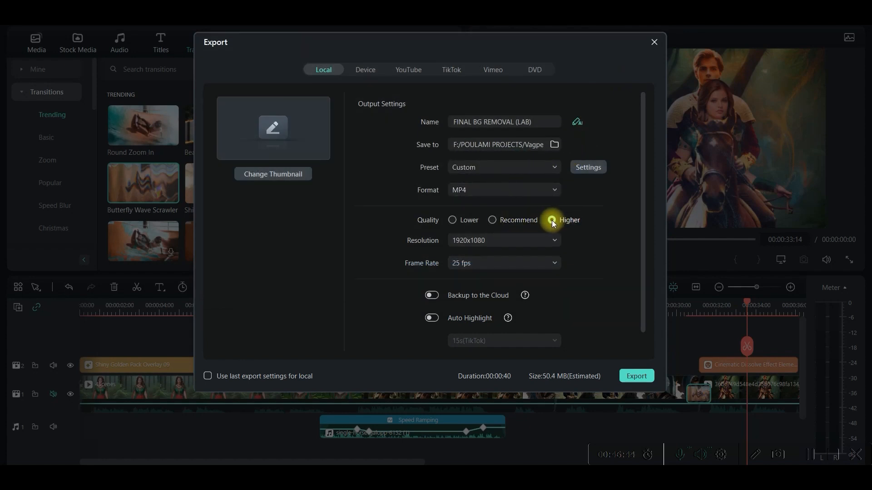